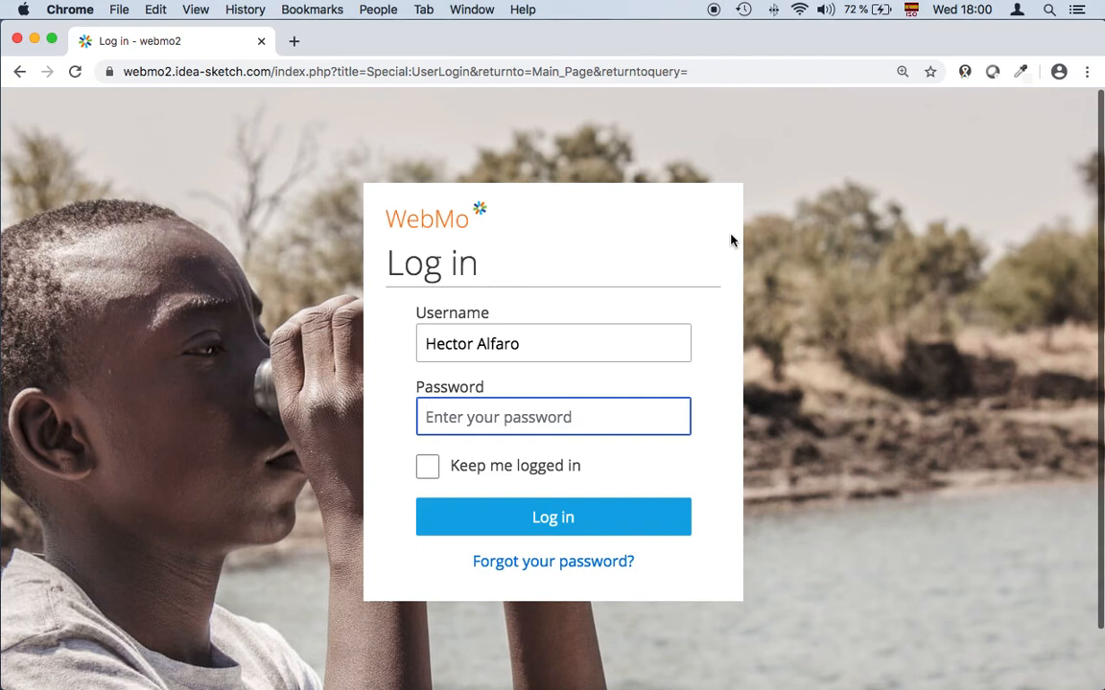
# Step: Enter the account password and log in to WebMo
pyautogui.write('•••••')
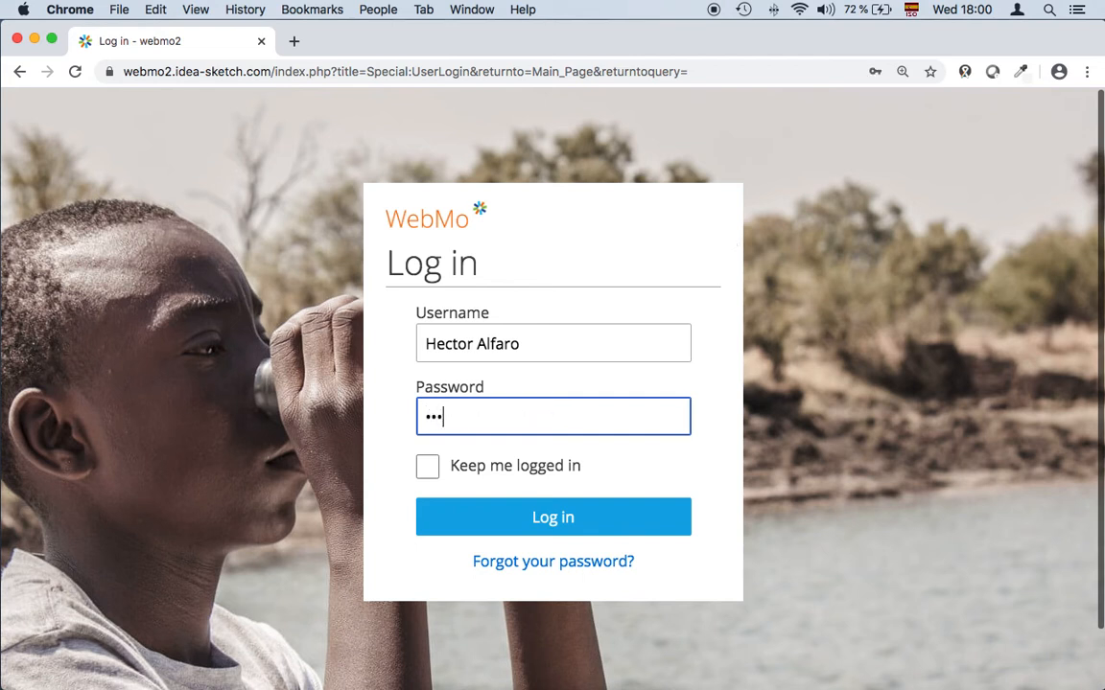
pyautogui.write('•••••')
pyautogui.press('Return')
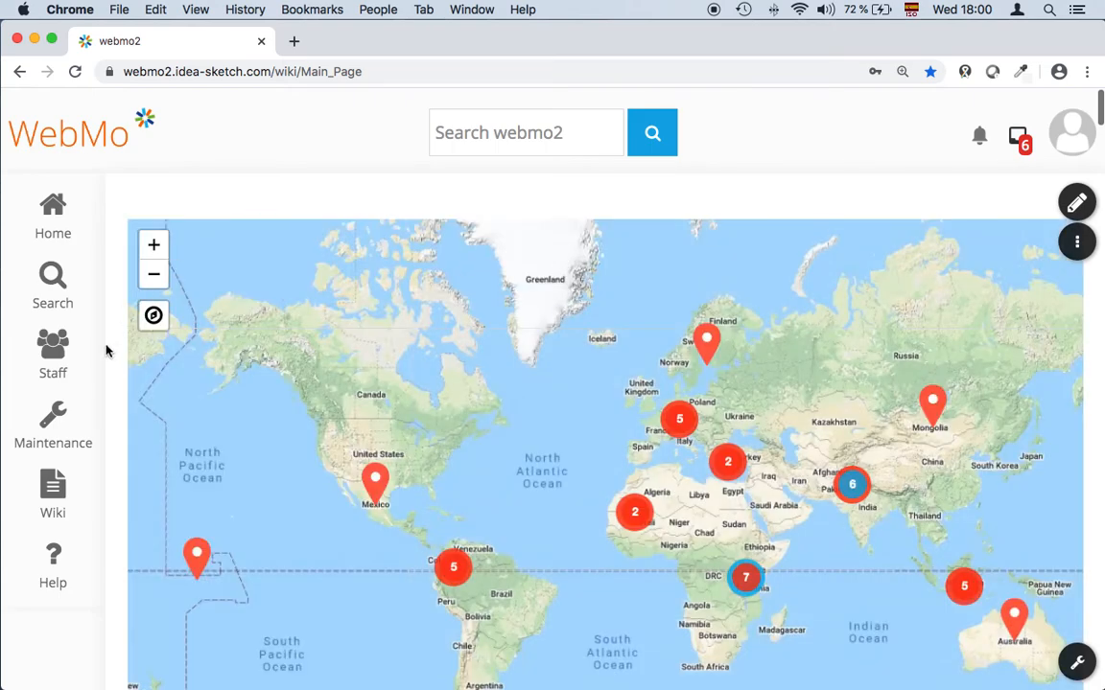
# Step: Create a new page titled "Demonstrations in Mexico 2020" in the Wiki section
pyautogui.click(72, 493)
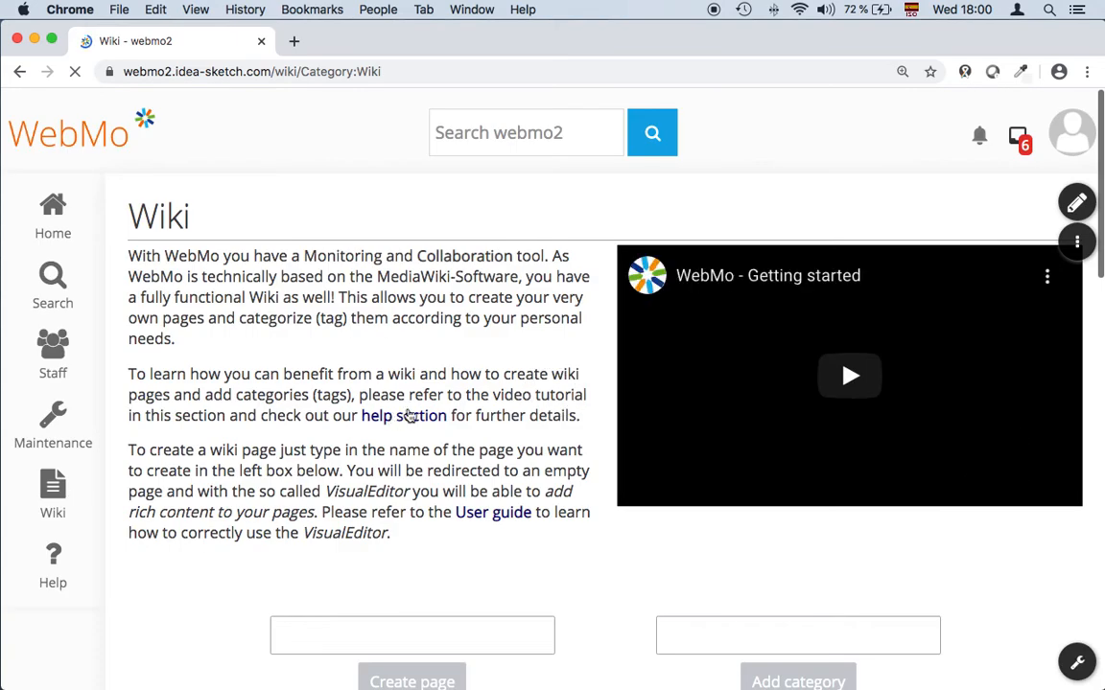
pyautogui.scroll(-3, 408, 415)
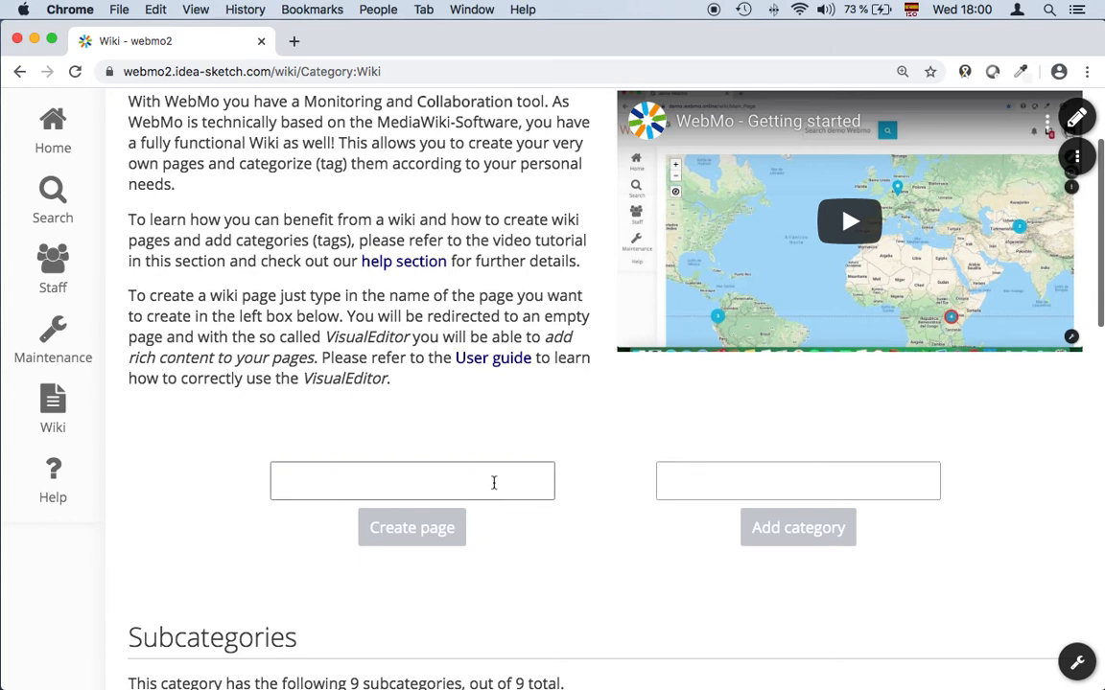
pyautogui.click(493, 482)
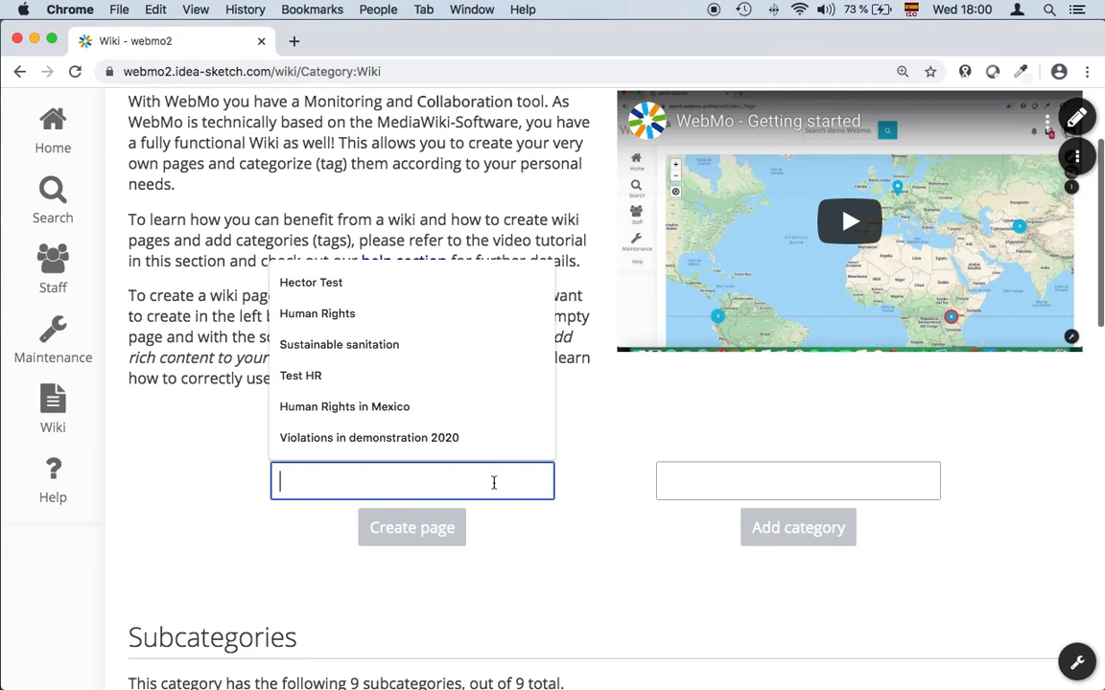
pyautogui.write('De')
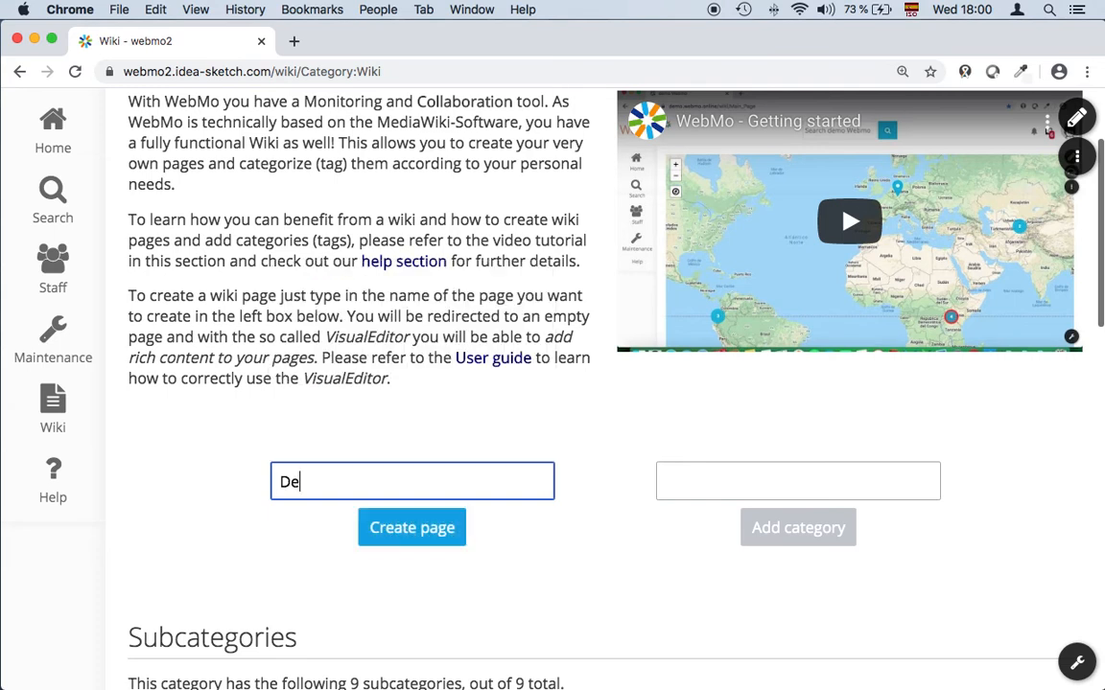
pyautogui.write('monstrations in')
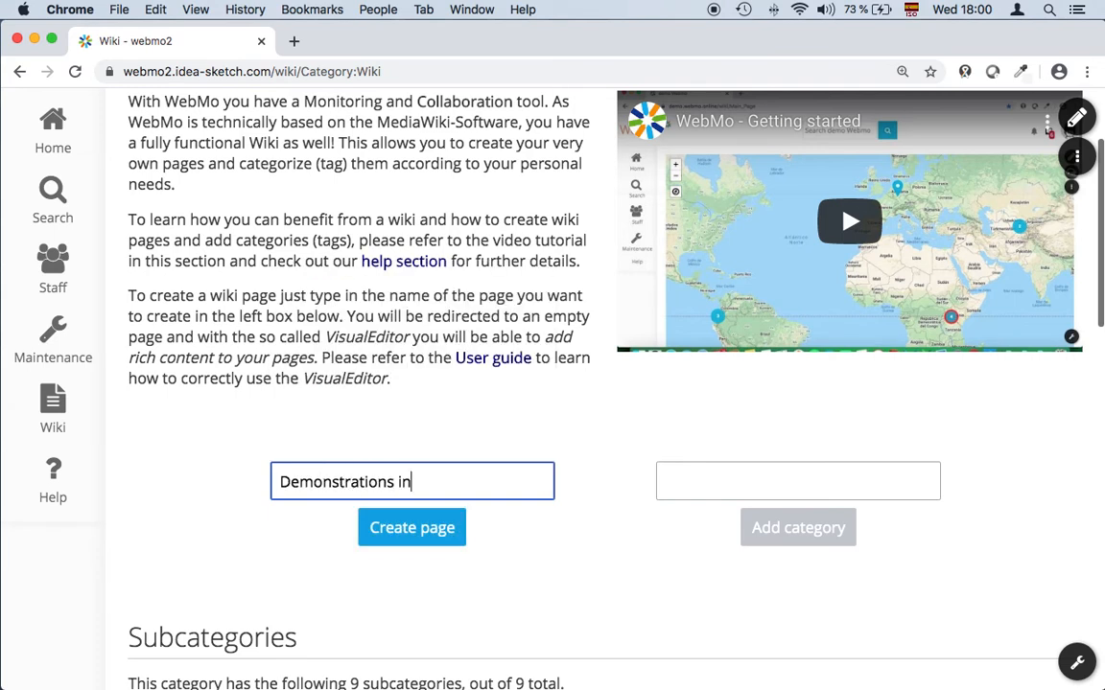
pyautogui.write(' Mexico 2020')
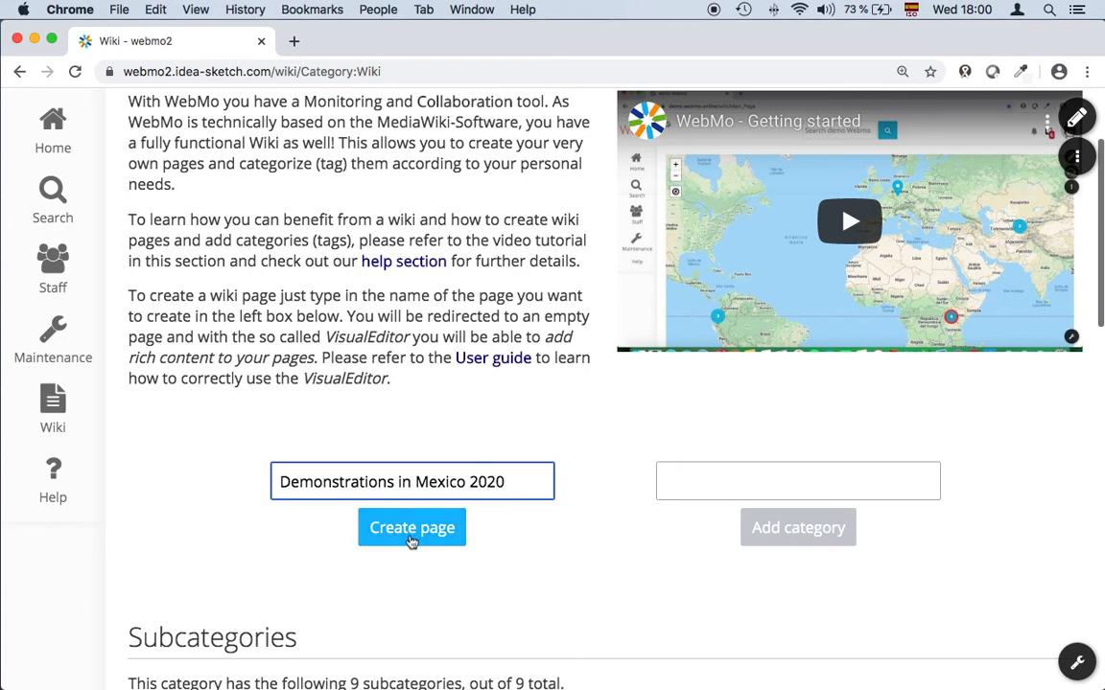
pyautogui.click(412, 529)
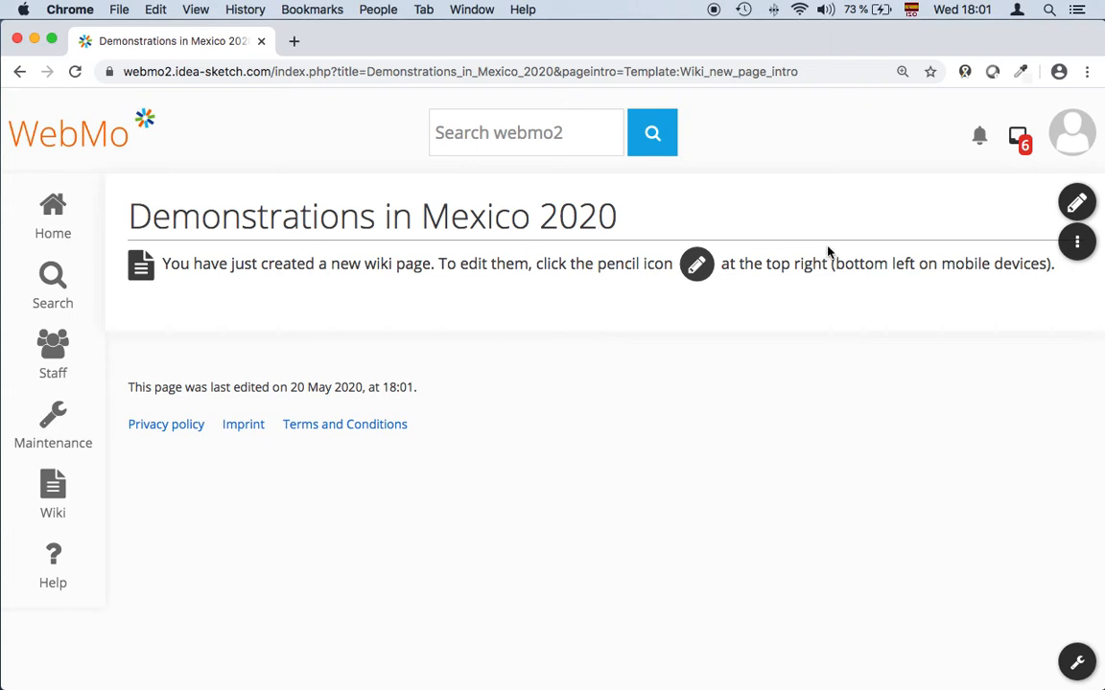
# Step: Edit the new wiki page to contain the text "Text..." and save the changes
pyautogui.click(1073, 203)
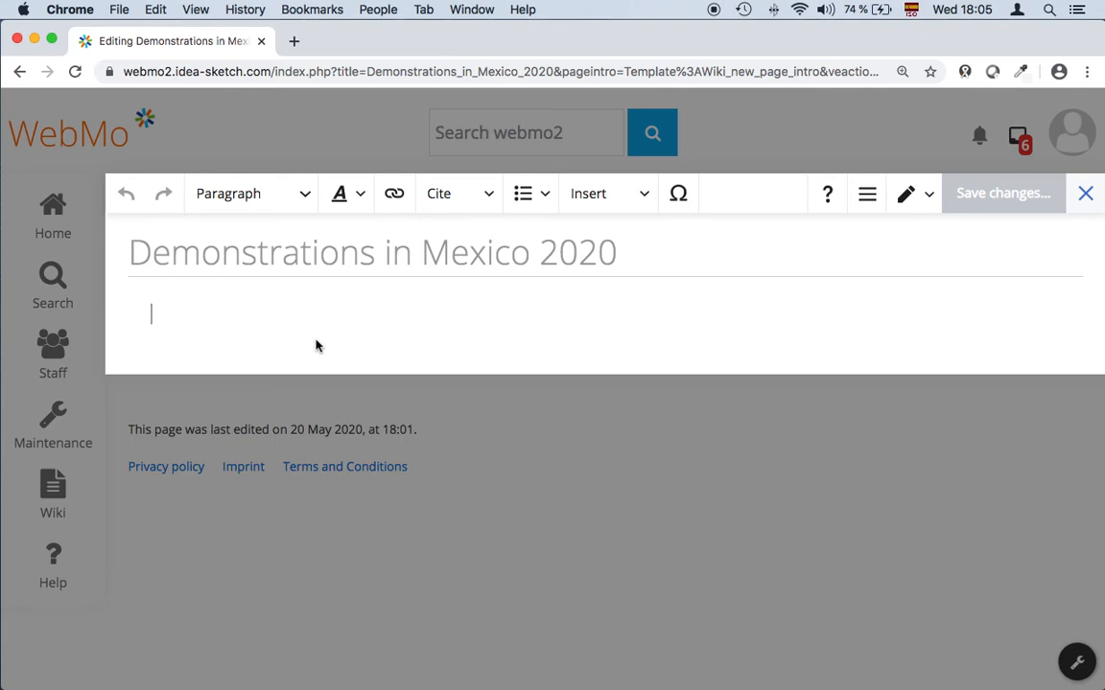
pyautogui.write('Text...')
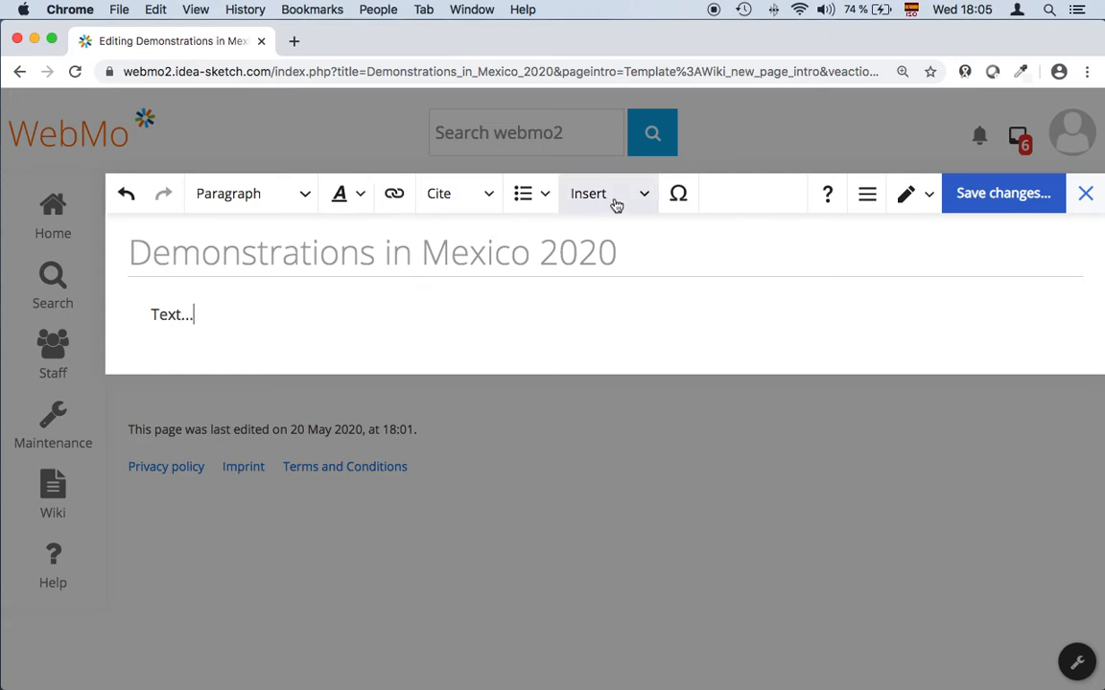
pyautogui.click(973, 195)
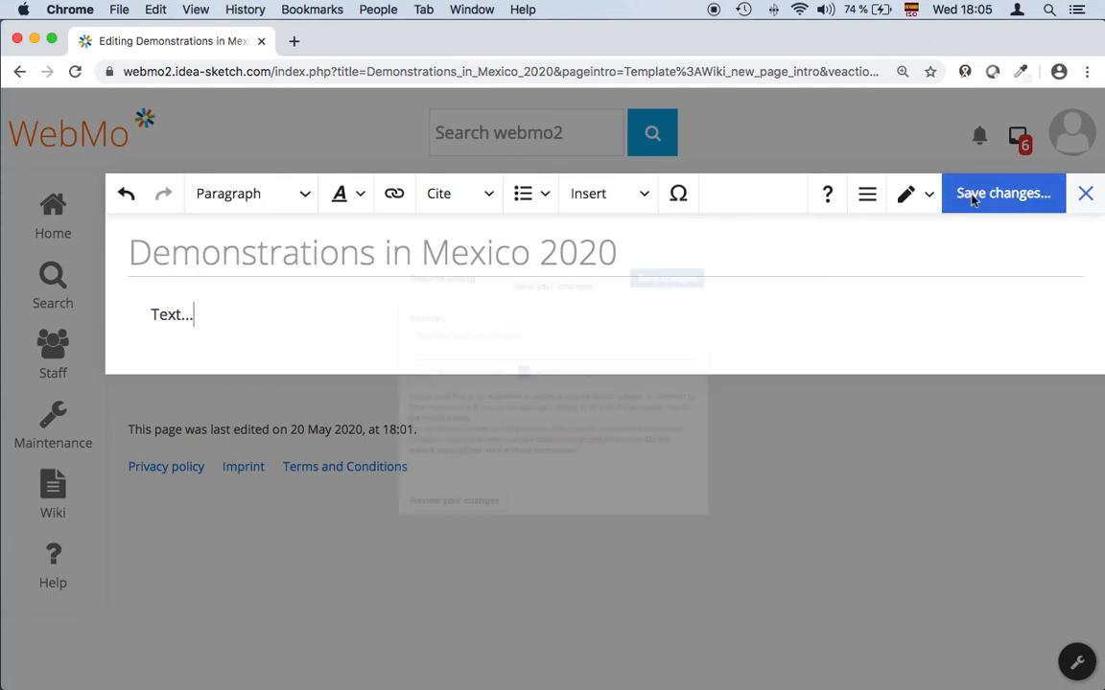
pyautogui.click(717, 235)
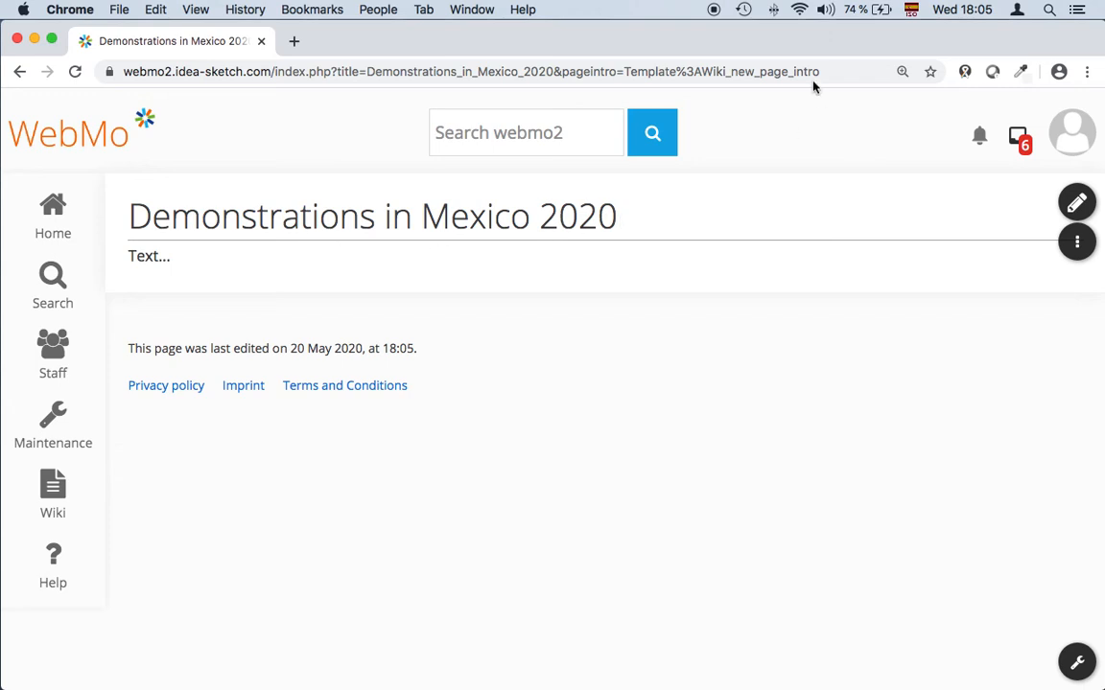
# Step: Return to the Wiki overview and examine its subcategories and the pages listed in the Wiki category
pyautogui.click(767, 75)
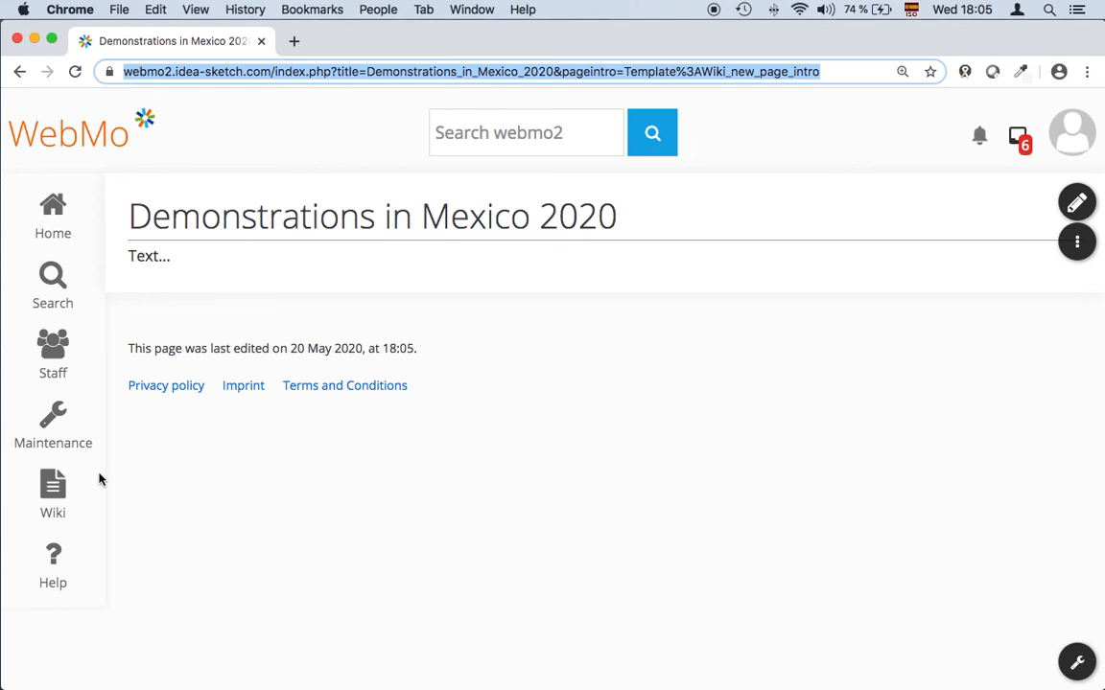
pyautogui.click(55, 493)
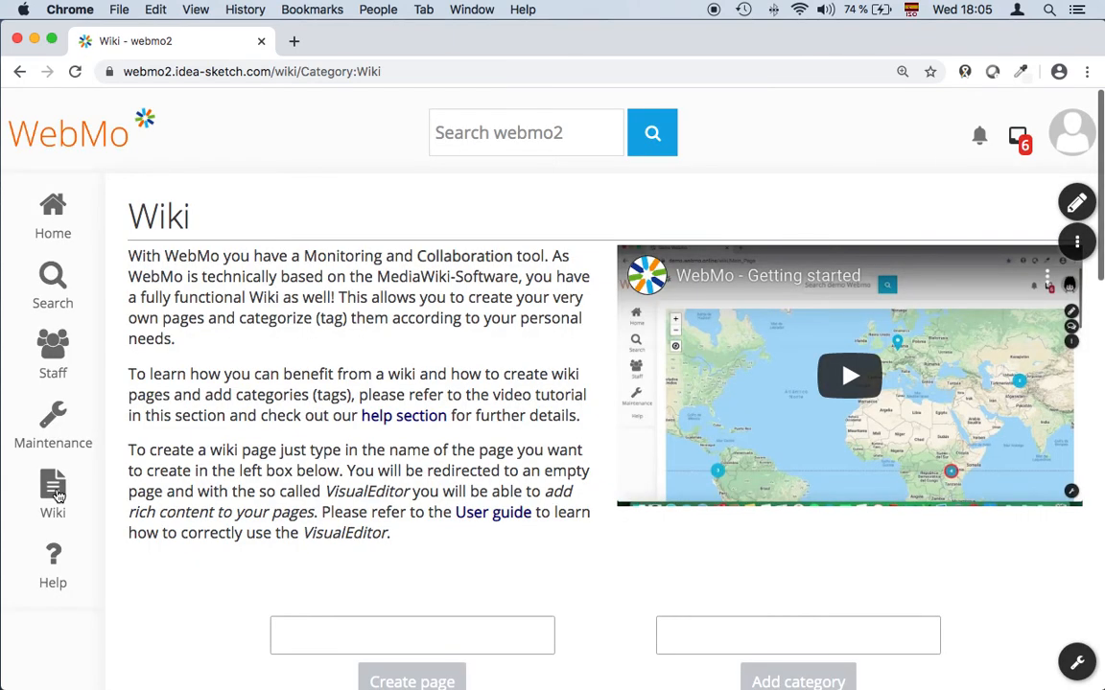
pyautogui.scroll(-10, 460, 403)
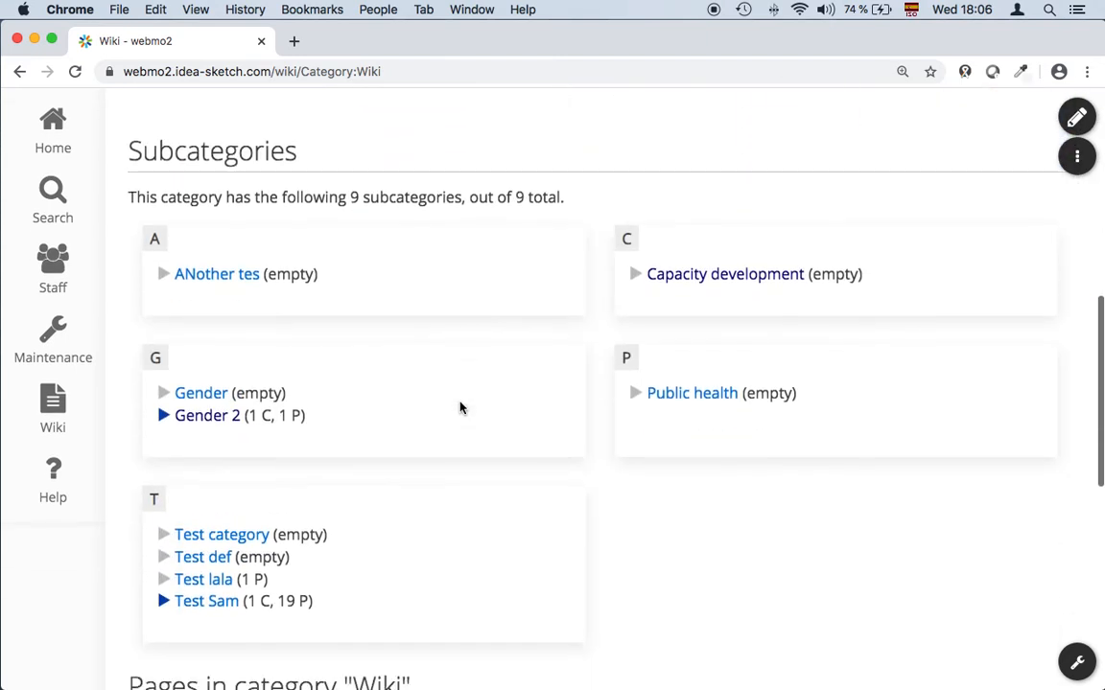
pyautogui.moveTo(297, 141); pyautogui.dragTo(140, 142)
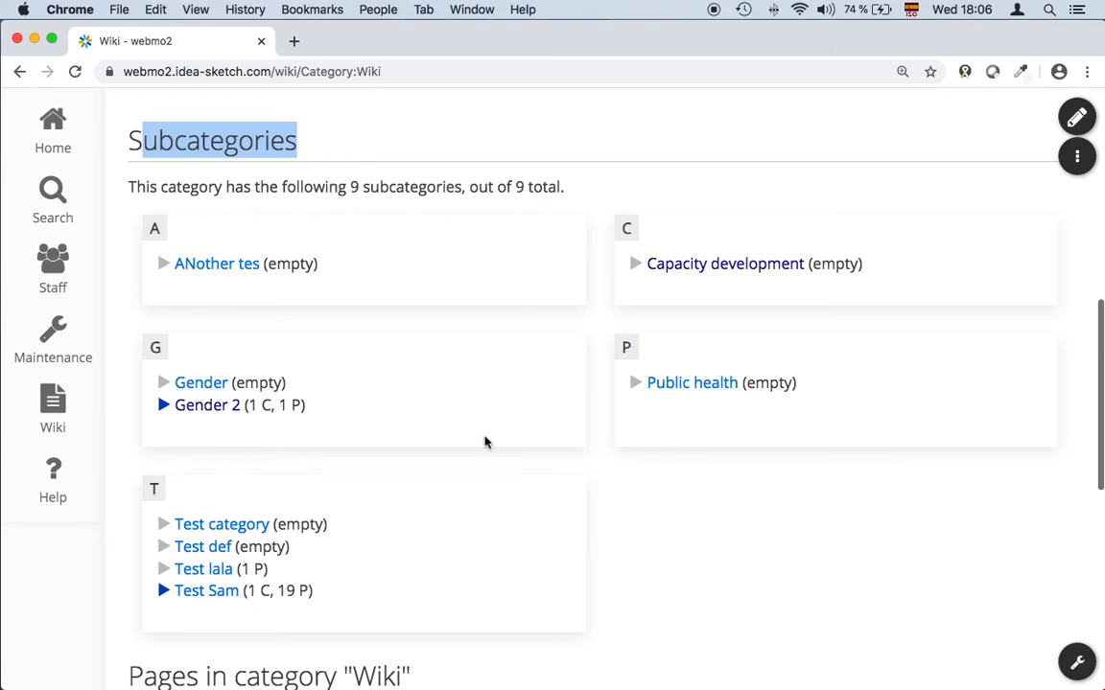
pyautogui.scroll(-9, 486, 442)
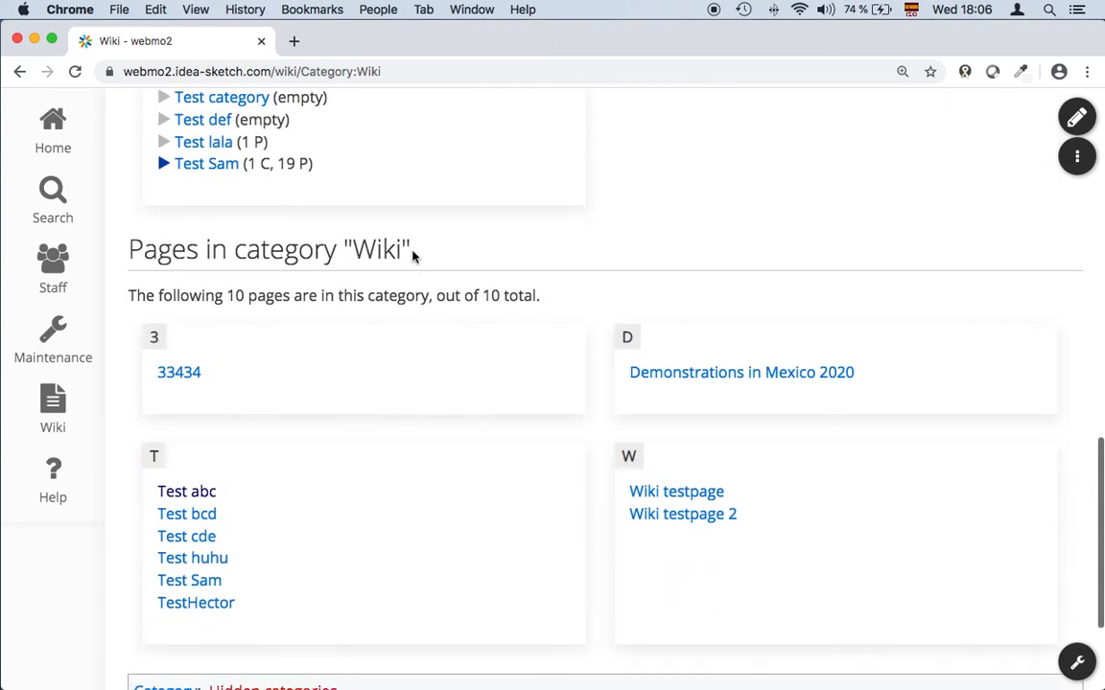
pyautogui.moveTo(411, 252); pyautogui.dragTo(353, 249)
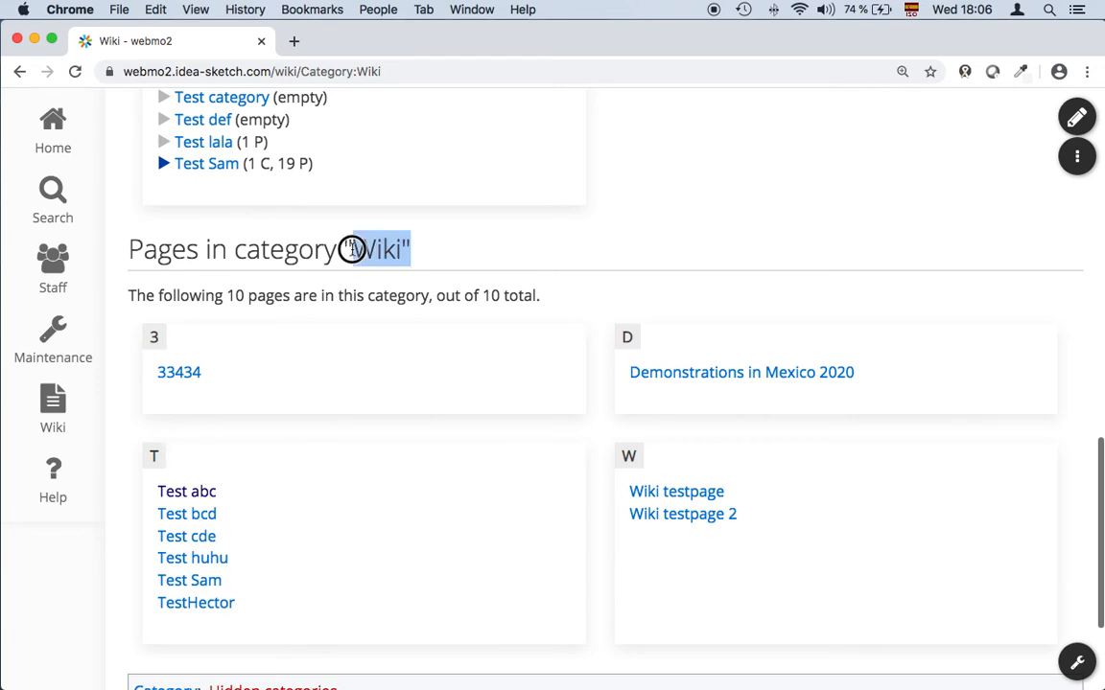
pyautogui.scroll(-1, 513, 296)
pyautogui.scroll(-2, 513, 295)
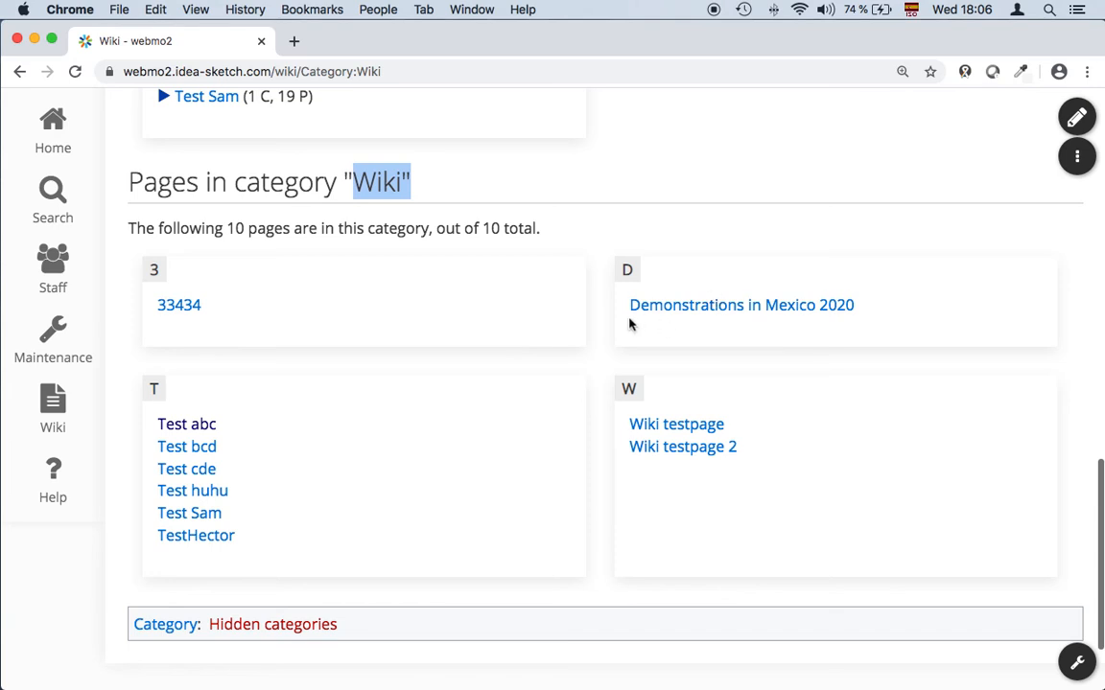
# Step: Add a new wiki category named "Human Rights" from the Wiki overview
pyautogui.scroll(3, 629, 324)
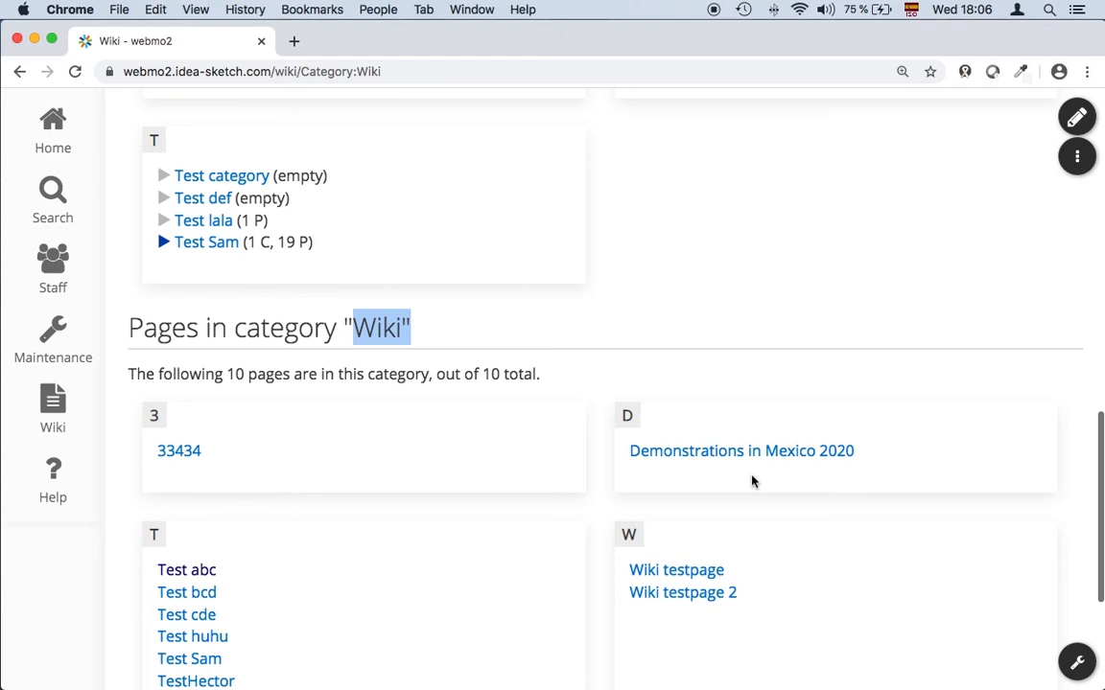
pyautogui.scroll(5, 753, 481)
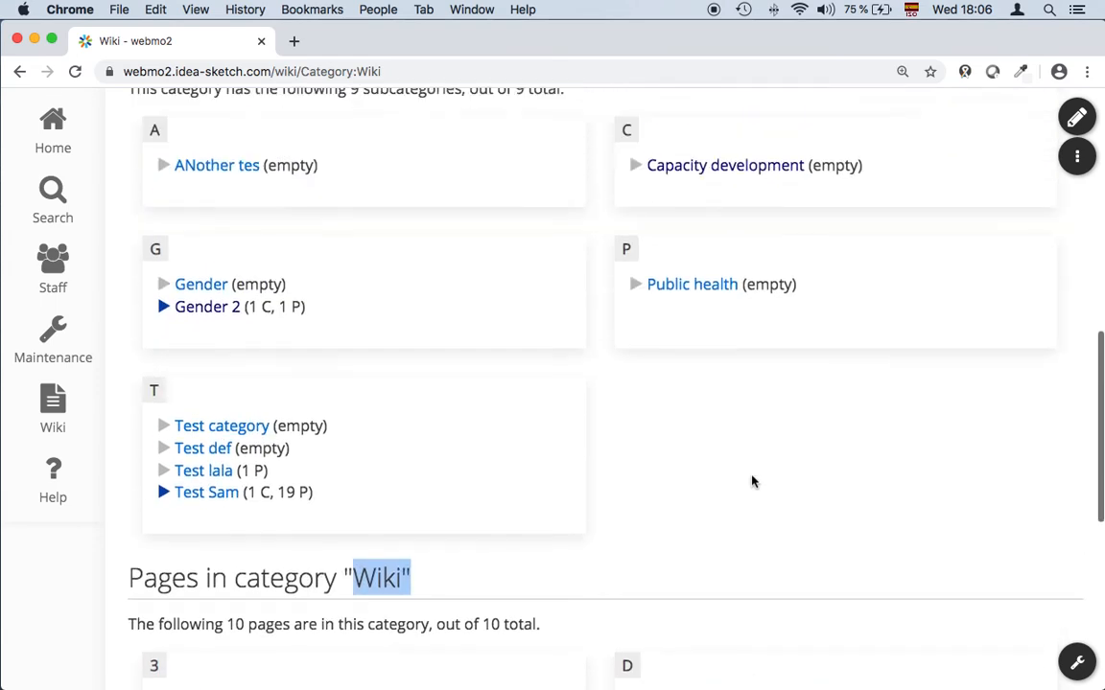
pyautogui.scroll(8, 753, 481)
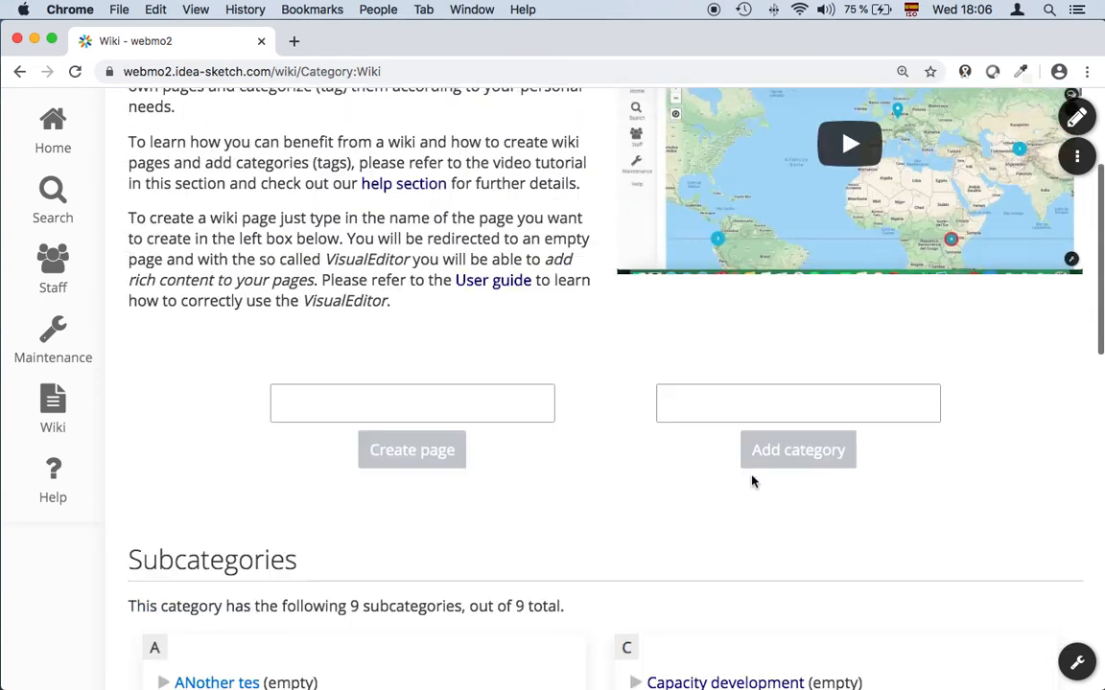
pyautogui.click(721, 479)
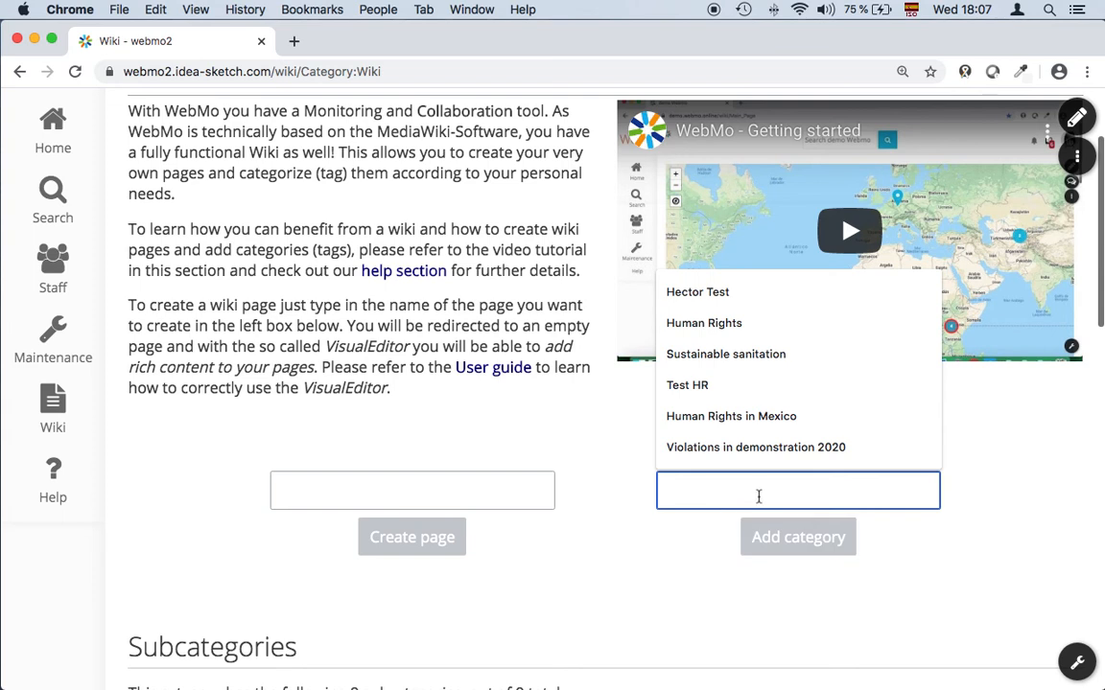
pyautogui.write('H')
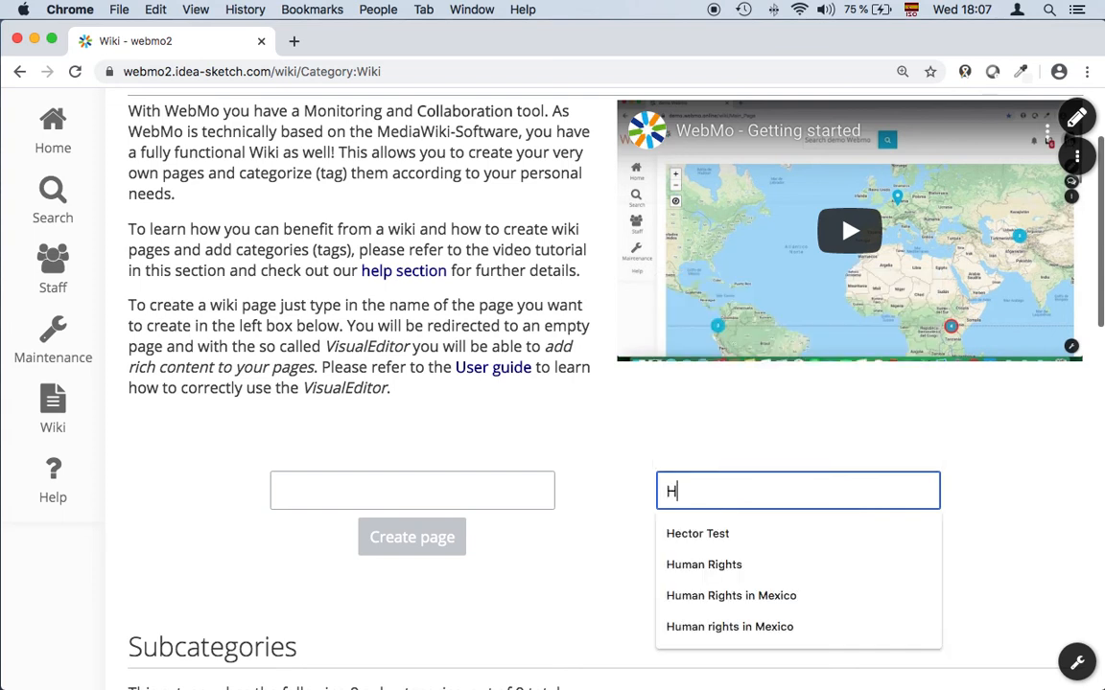
pyautogui.write('uman Rights')
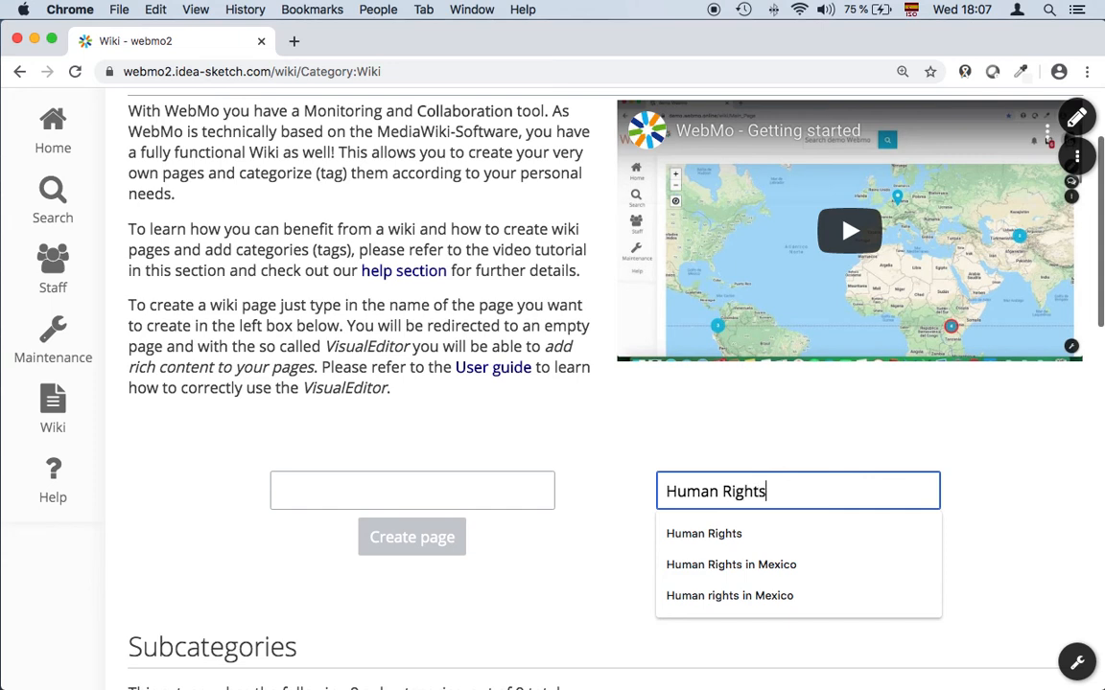
pyautogui.click(1012, 495)
pyautogui.click(797, 538)
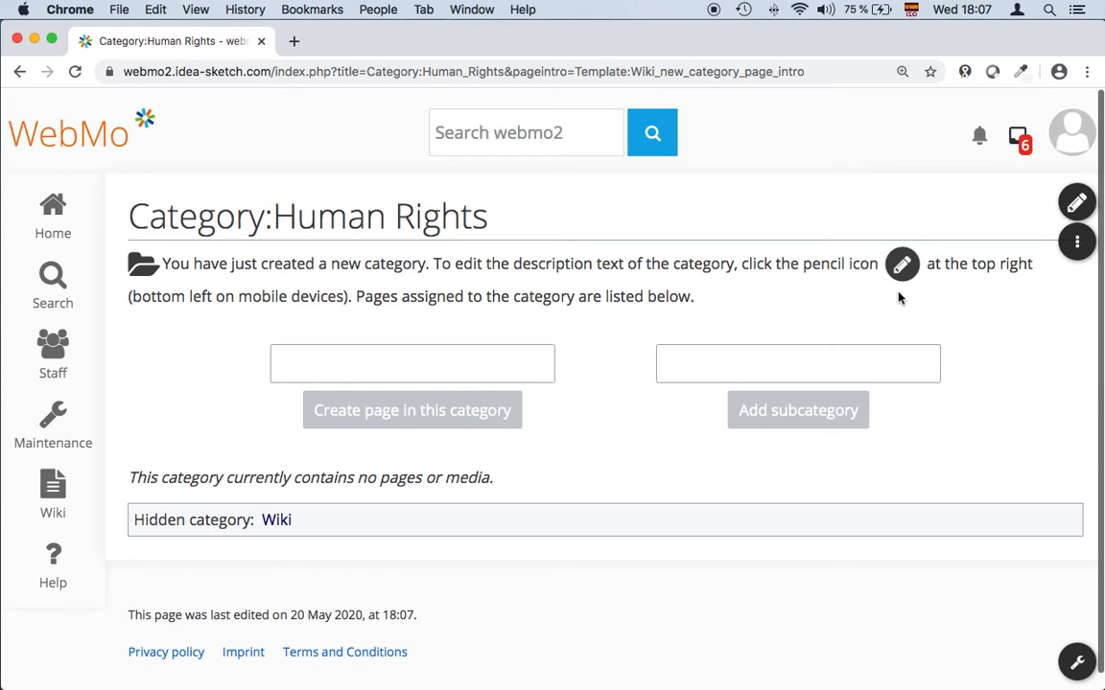
# Step: Enter "This is the HR category" as the Human Rights category's description and save the changes
pyautogui.click(1076, 203)
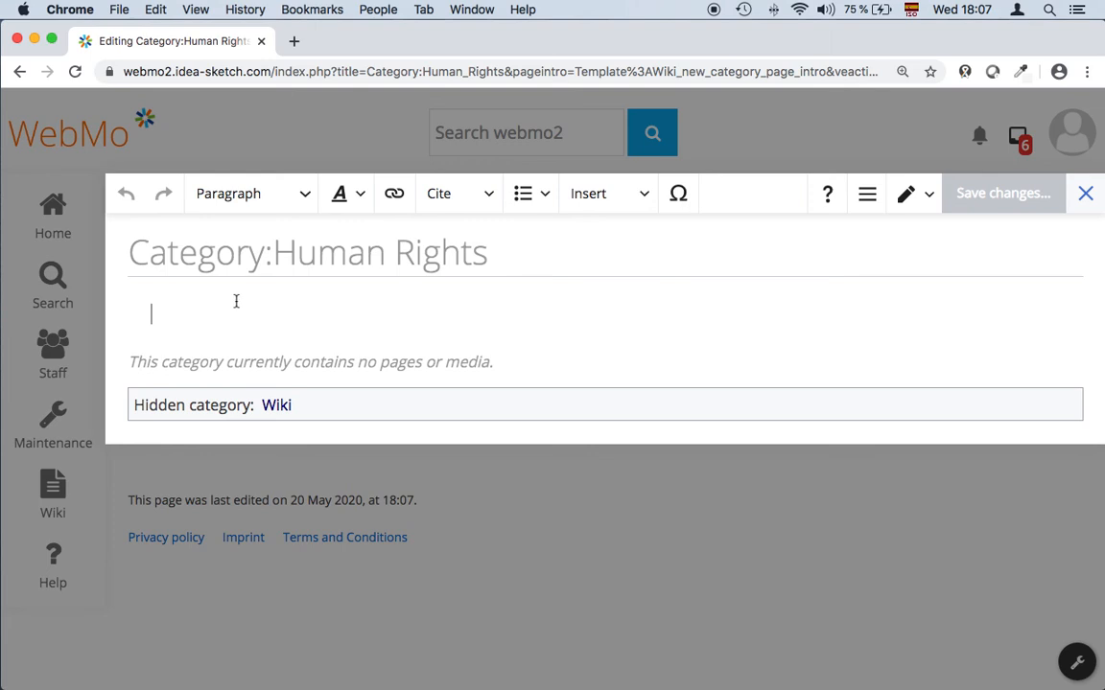
pyautogui.write('This is ')
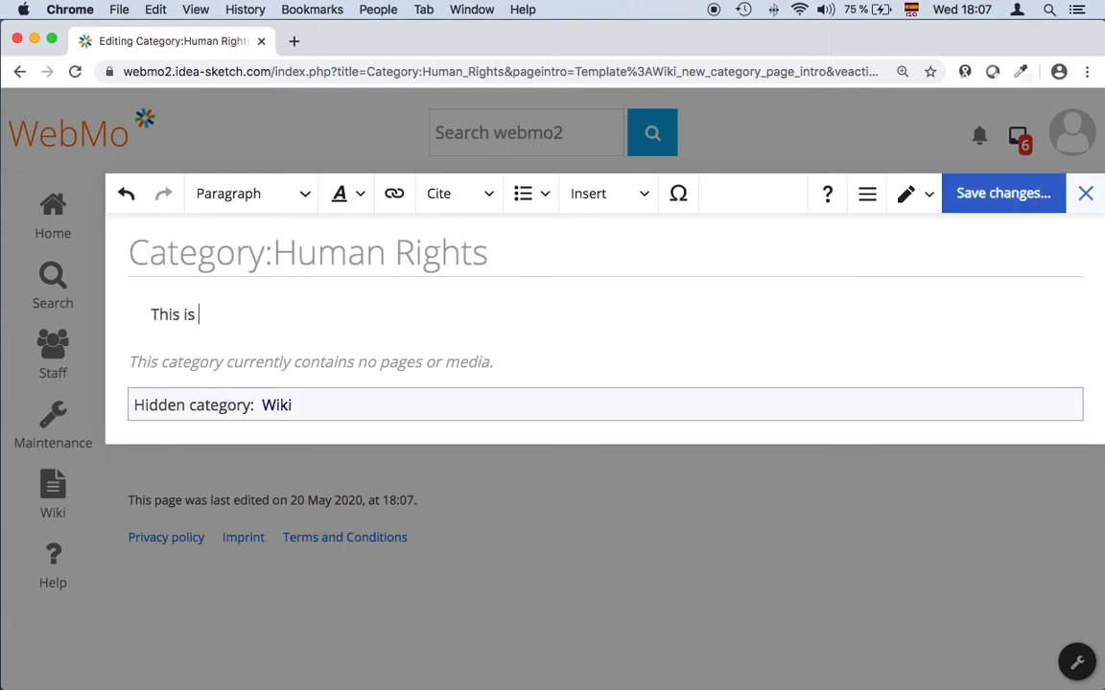
pyautogui.write('the HR category')
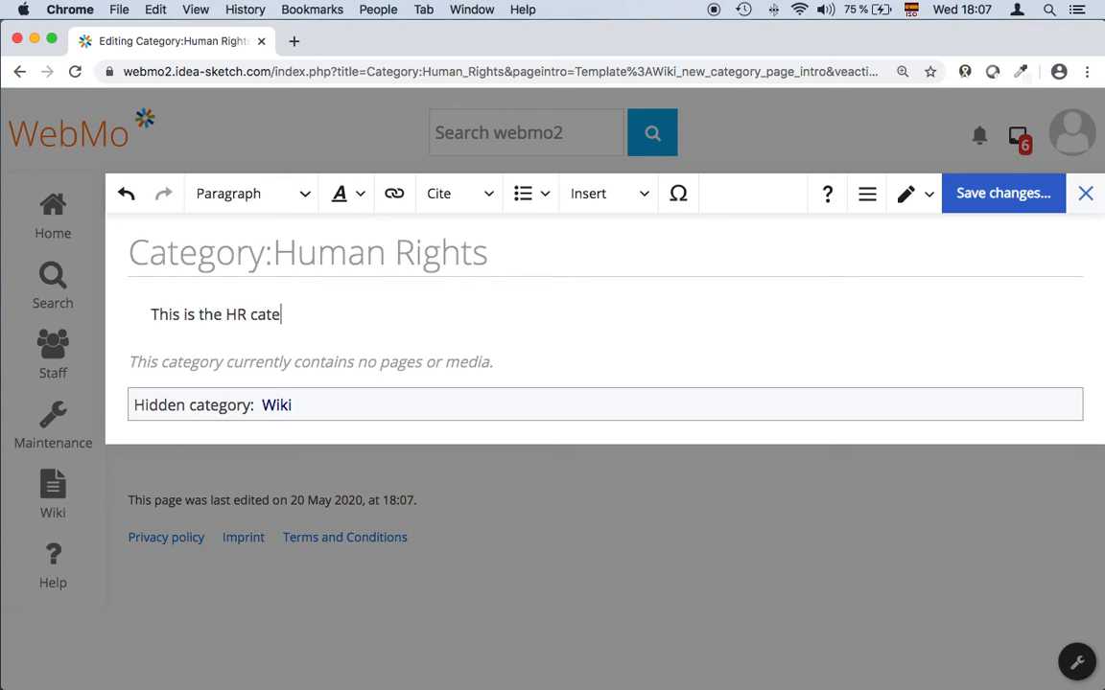
pyautogui.click(978, 208)
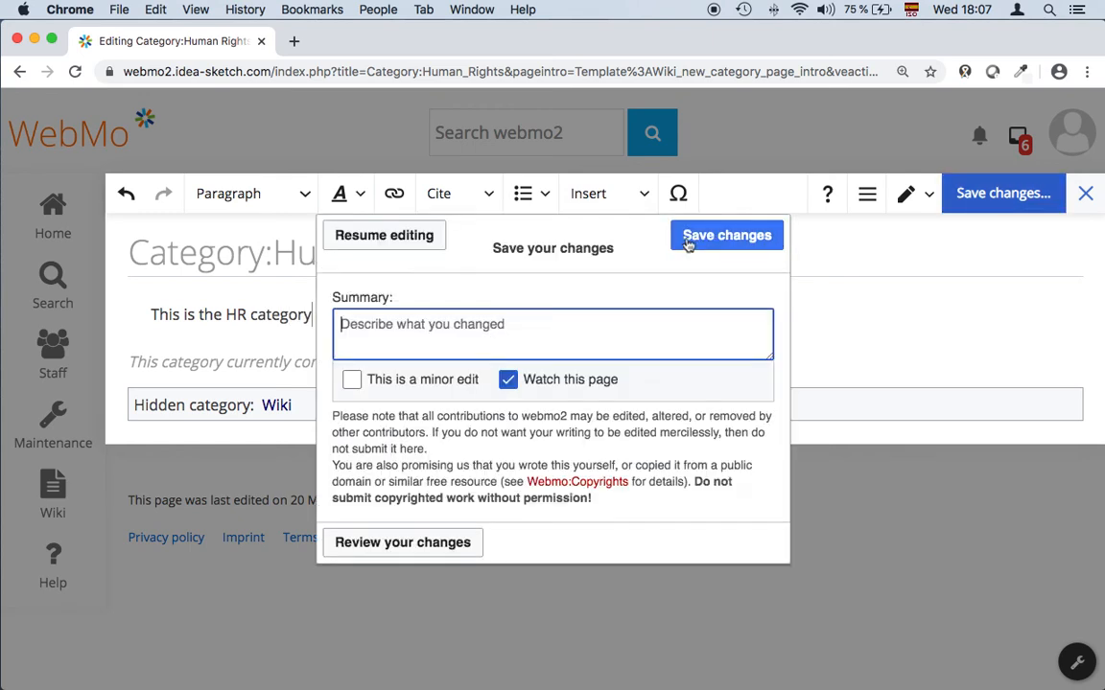
pyautogui.click(686, 240)
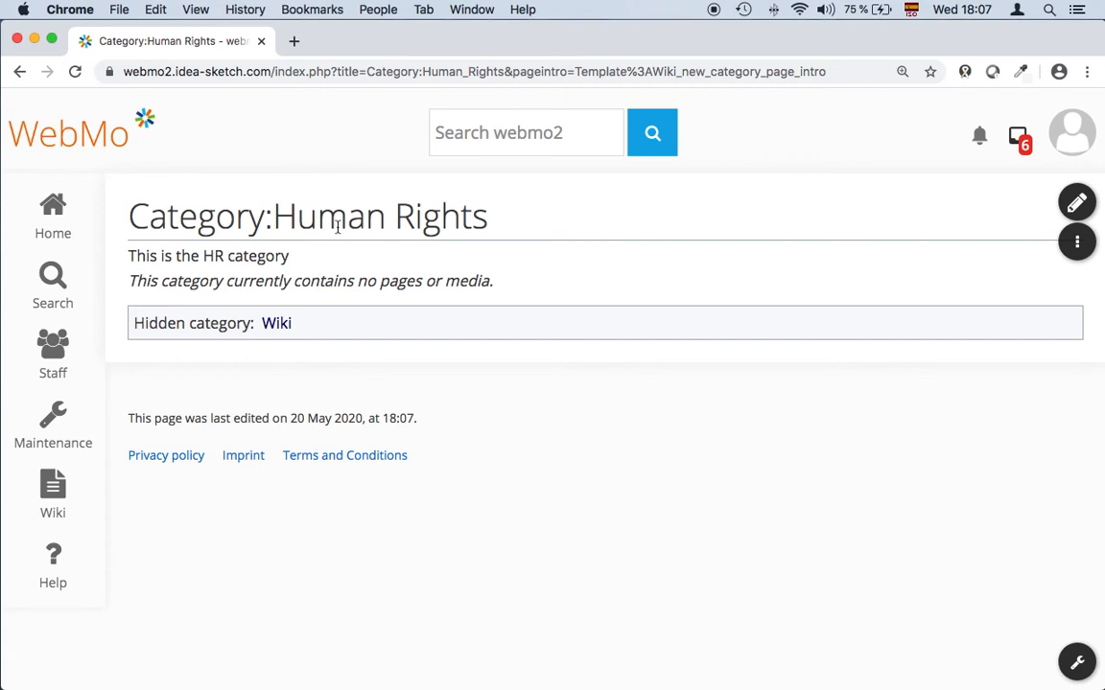
# Step: Go back to the Wiki overview and look for Human Rights among the subcategories
pyautogui.click(53, 493)
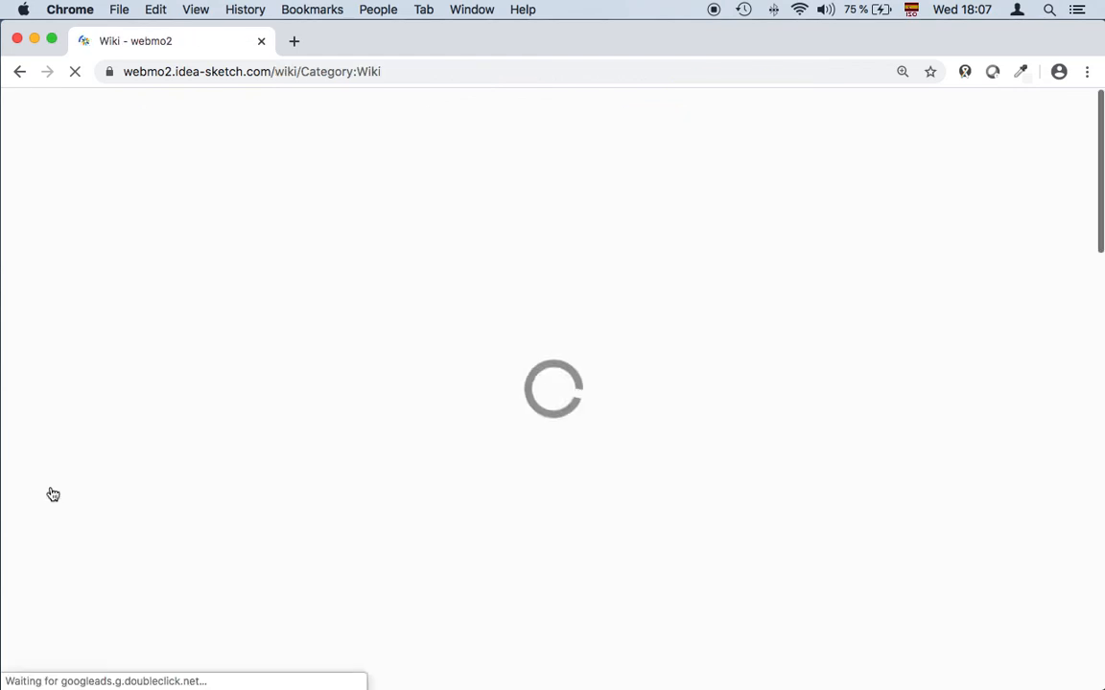
pyautogui.scroll(-5, 311, 369)
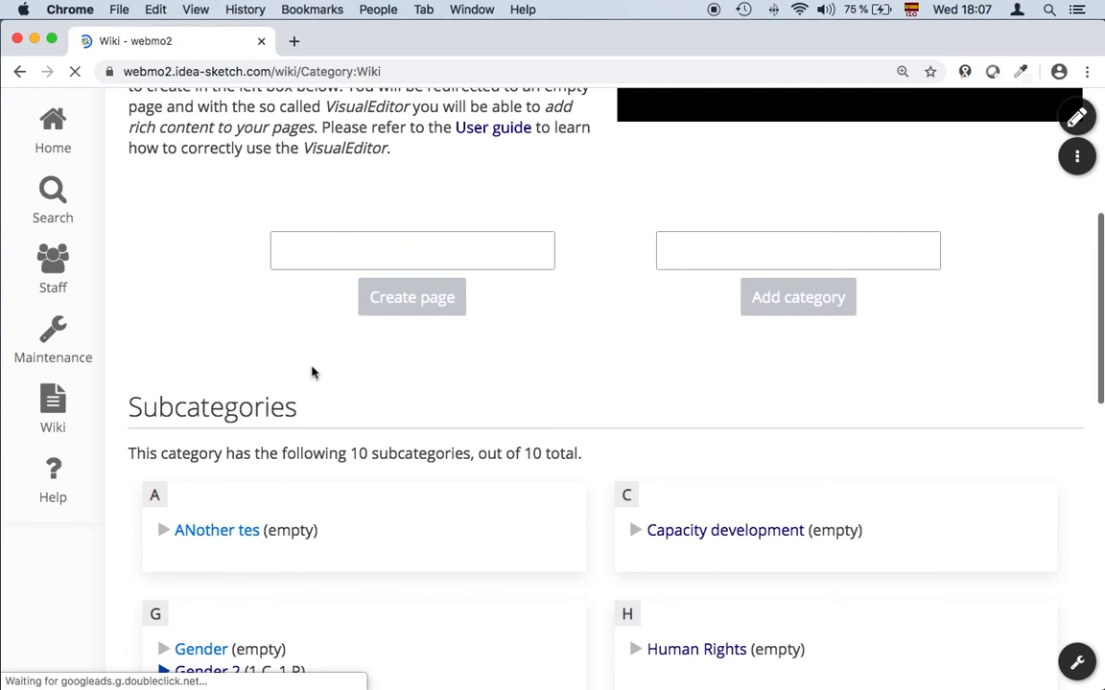
pyautogui.scroll(-4, 312, 372)
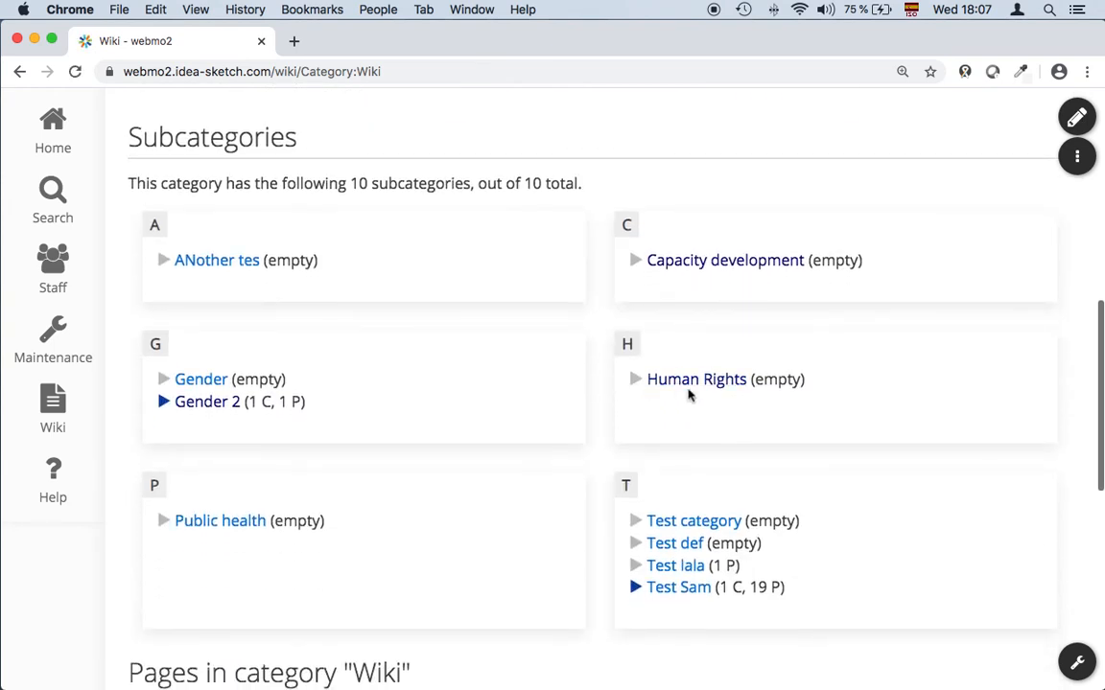
# Step: Open the page "Demonstrations in Mexico 2020" from the Wiki category's page list and start editing it
pyautogui.click(769, 381)
pyautogui.scroll(-3, 868, 384)
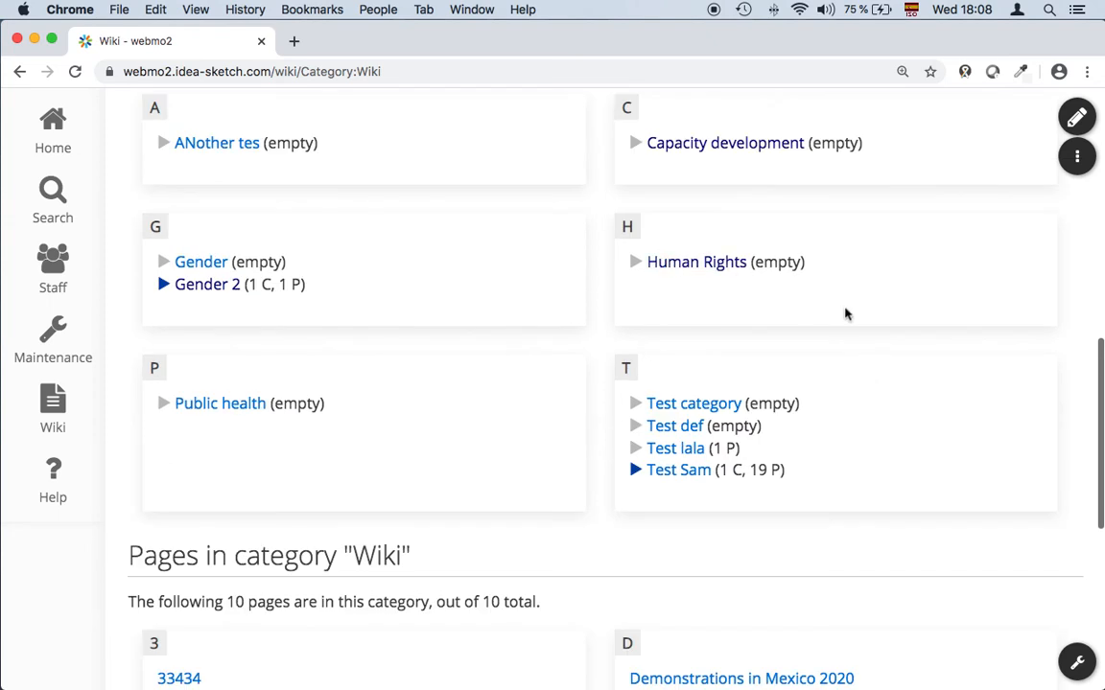
pyautogui.scroll(-6, 846, 313)
pyautogui.scroll(-2, 845, 314)
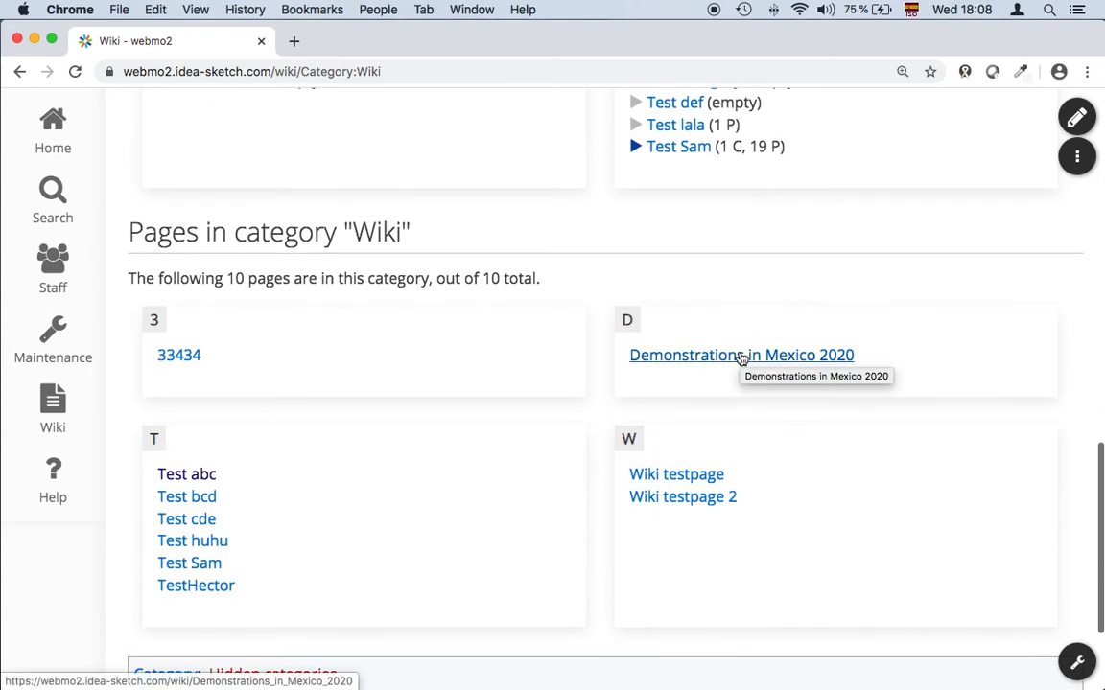
pyautogui.click(740, 356)
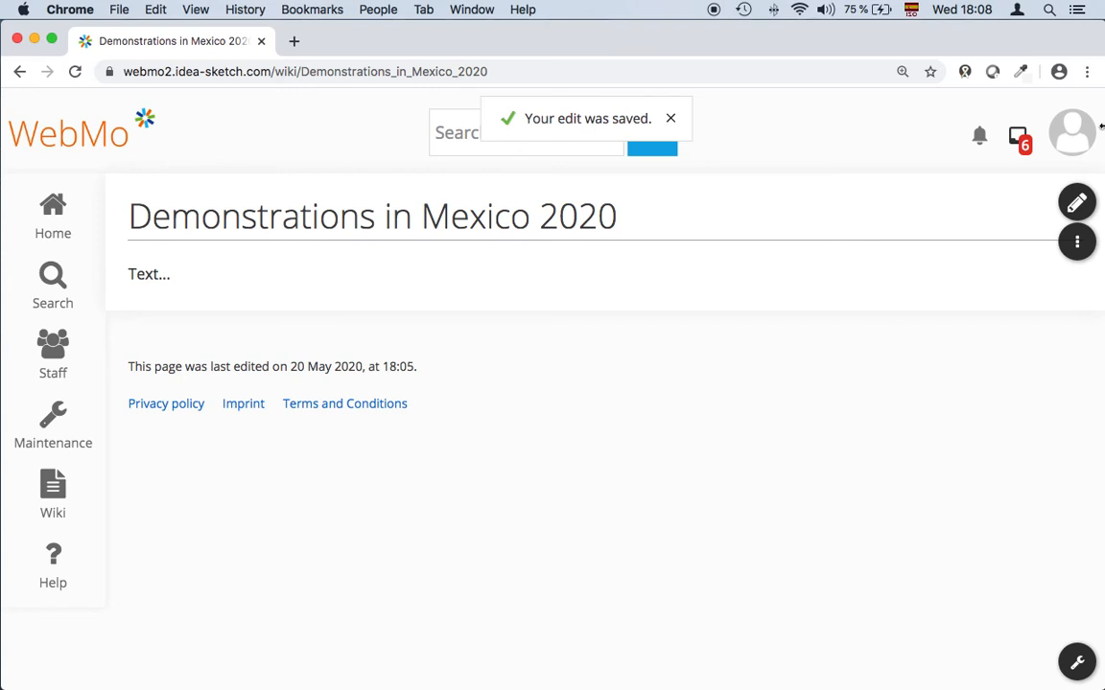
pyautogui.click(1072, 202)
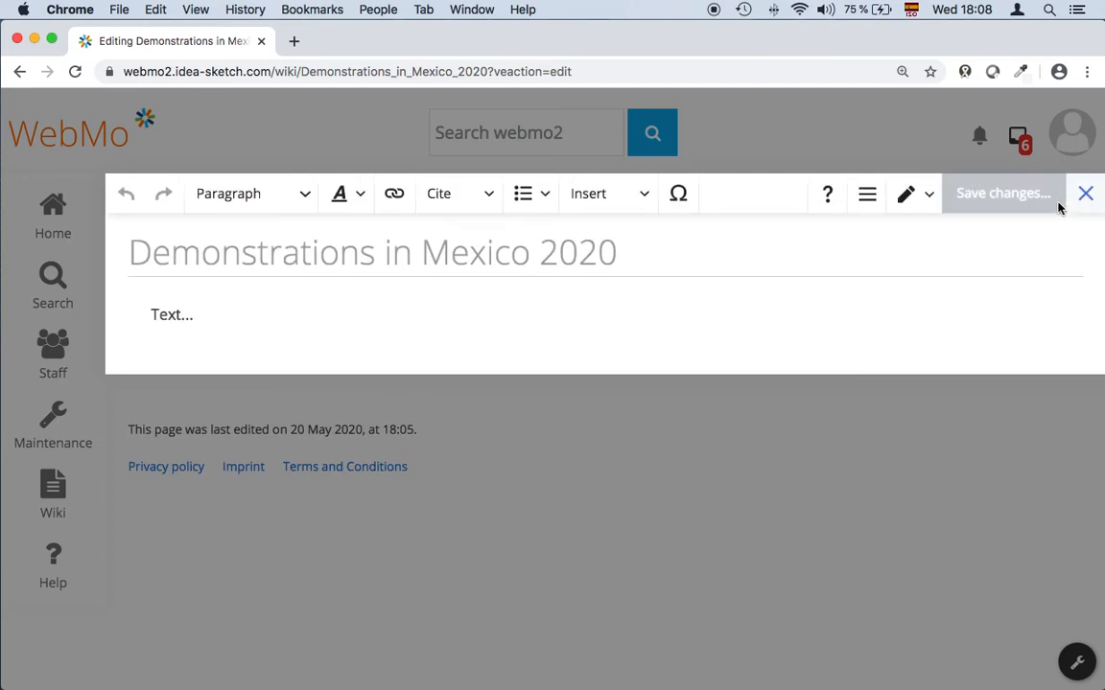
# Step: Add the category "Human Rights" to the Demonstrations in Mexico 2020 page and save the changes
pyautogui.click(867, 196)
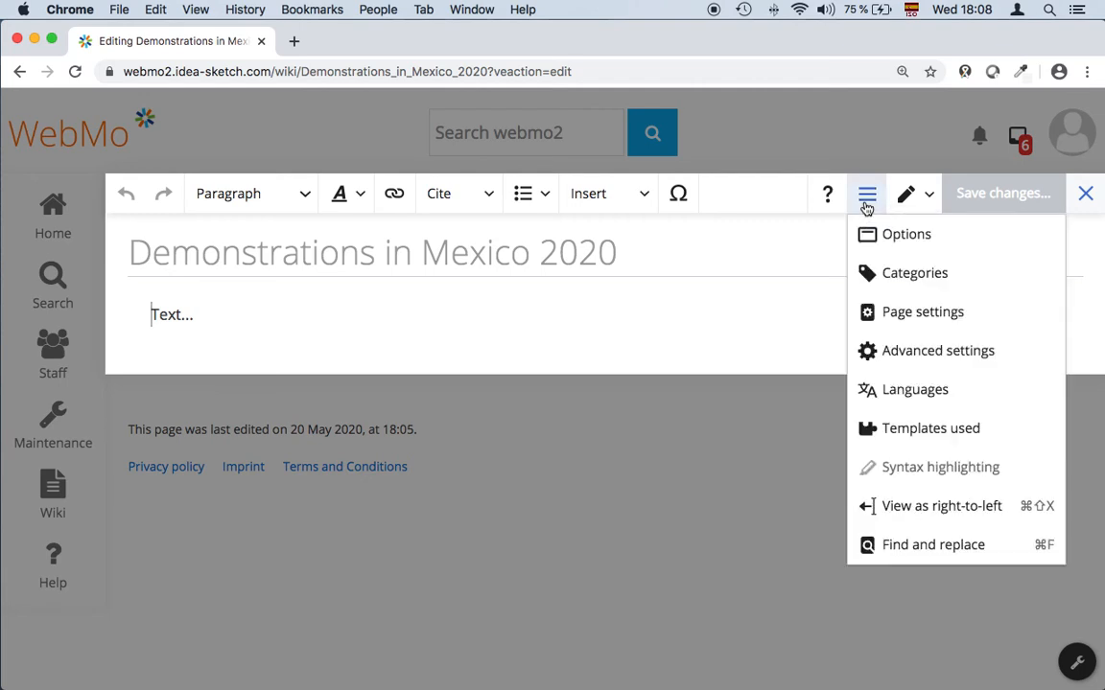
pyautogui.click(917, 276)
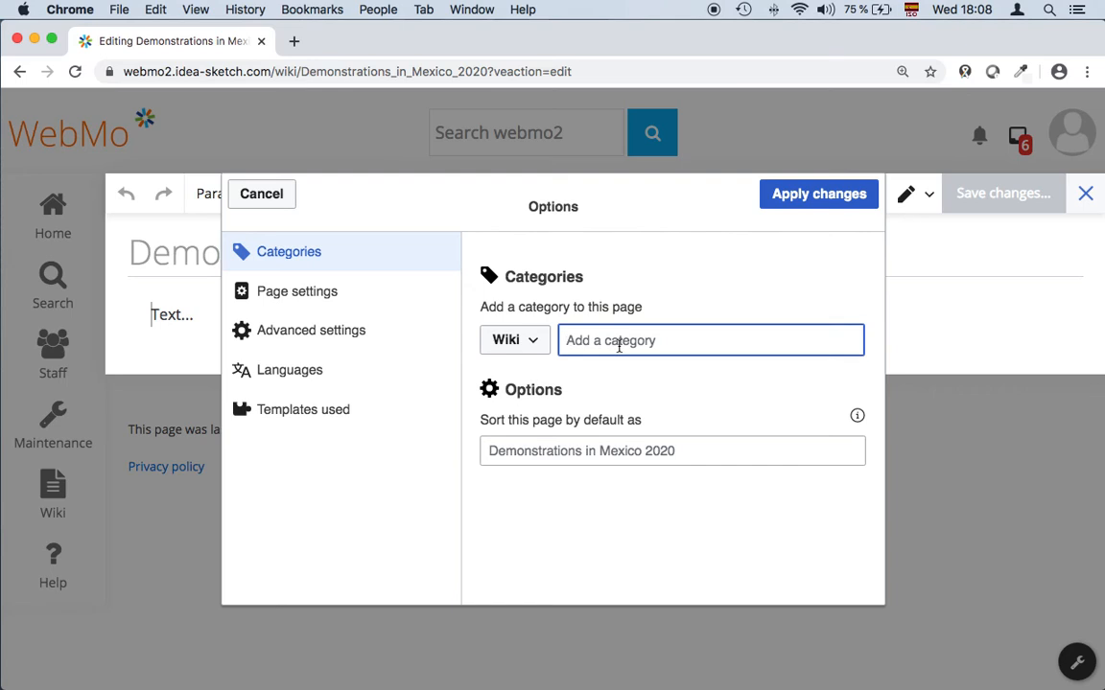
pyautogui.write('Human Rights')
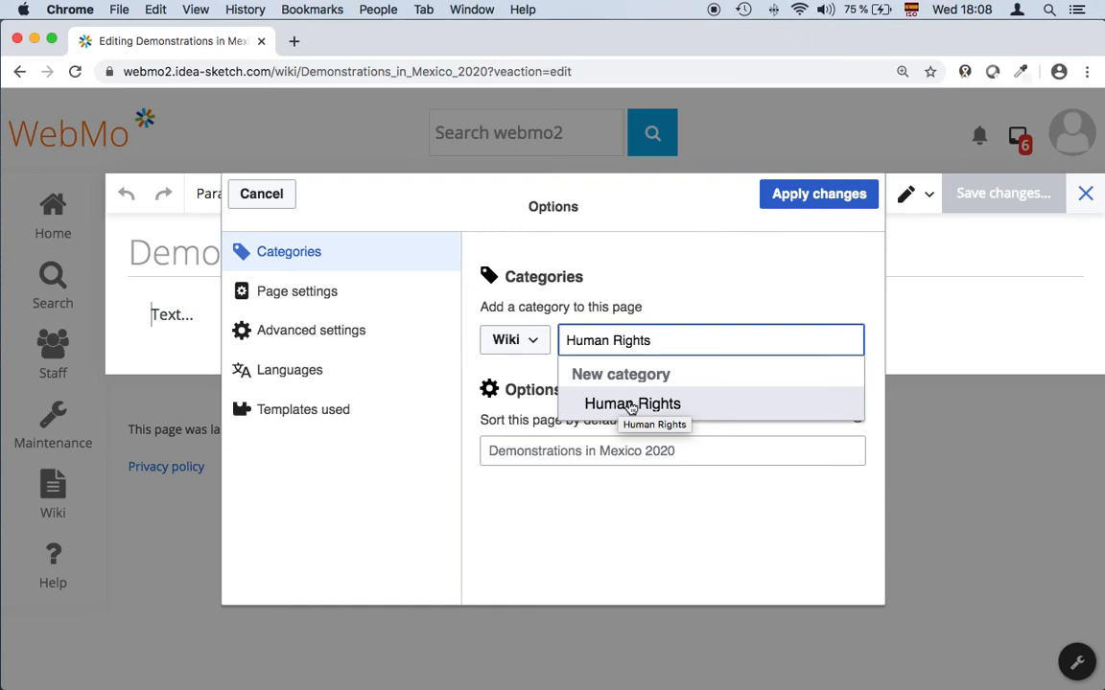
pyautogui.click(631, 405)
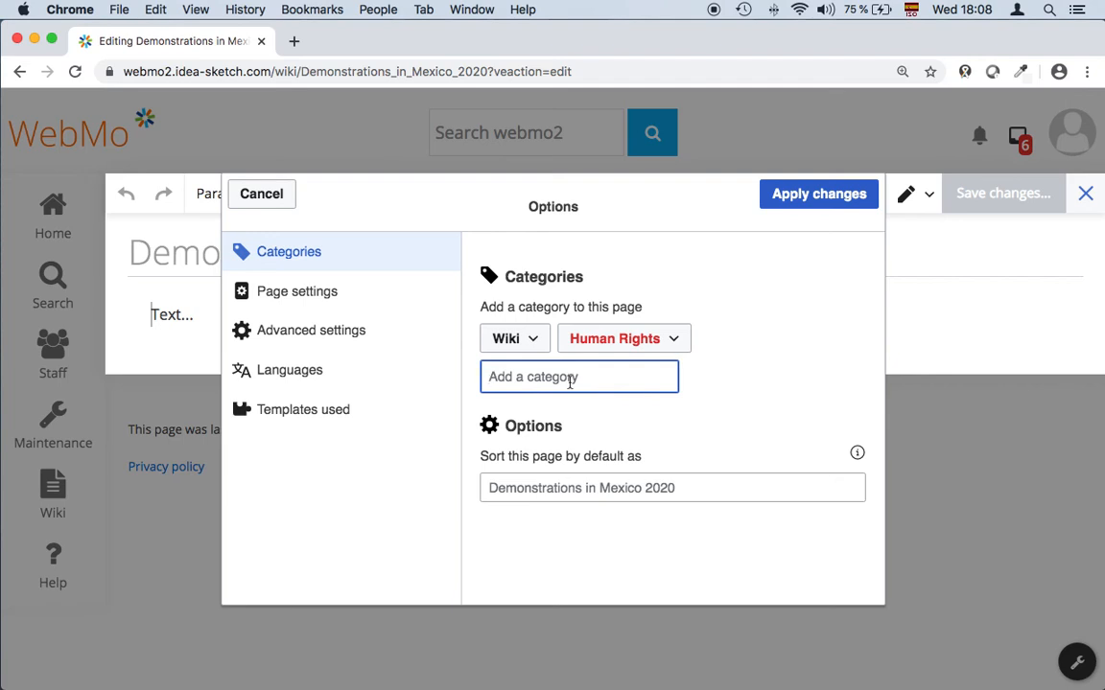
pyautogui.click(806, 197)
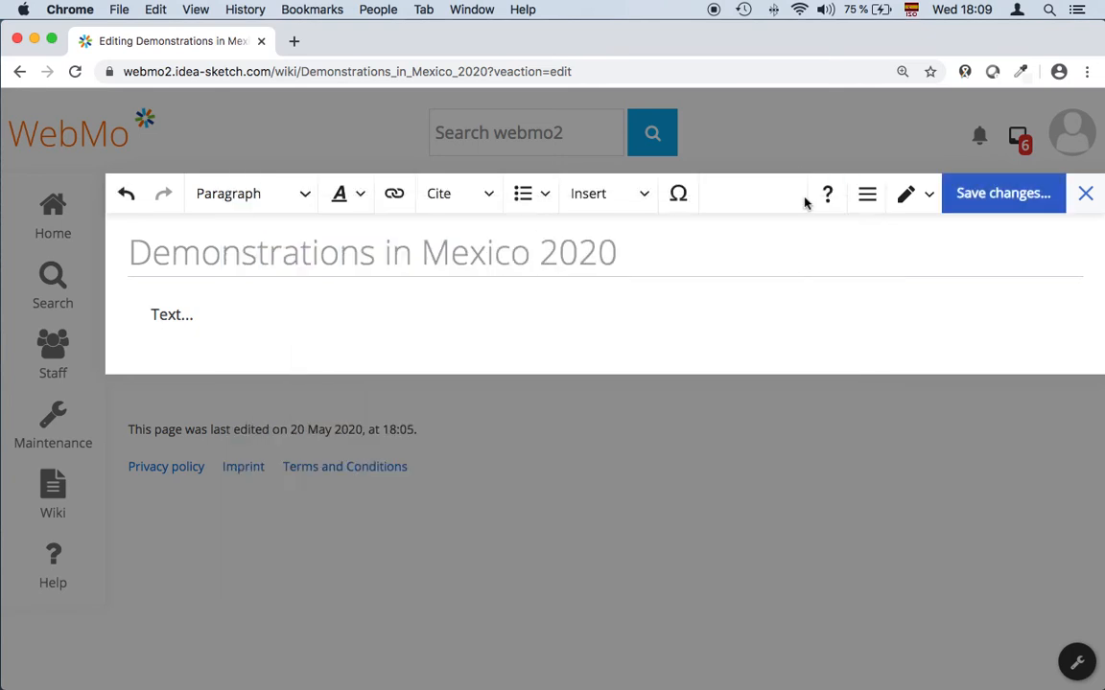
pyautogui.click(996, 197)
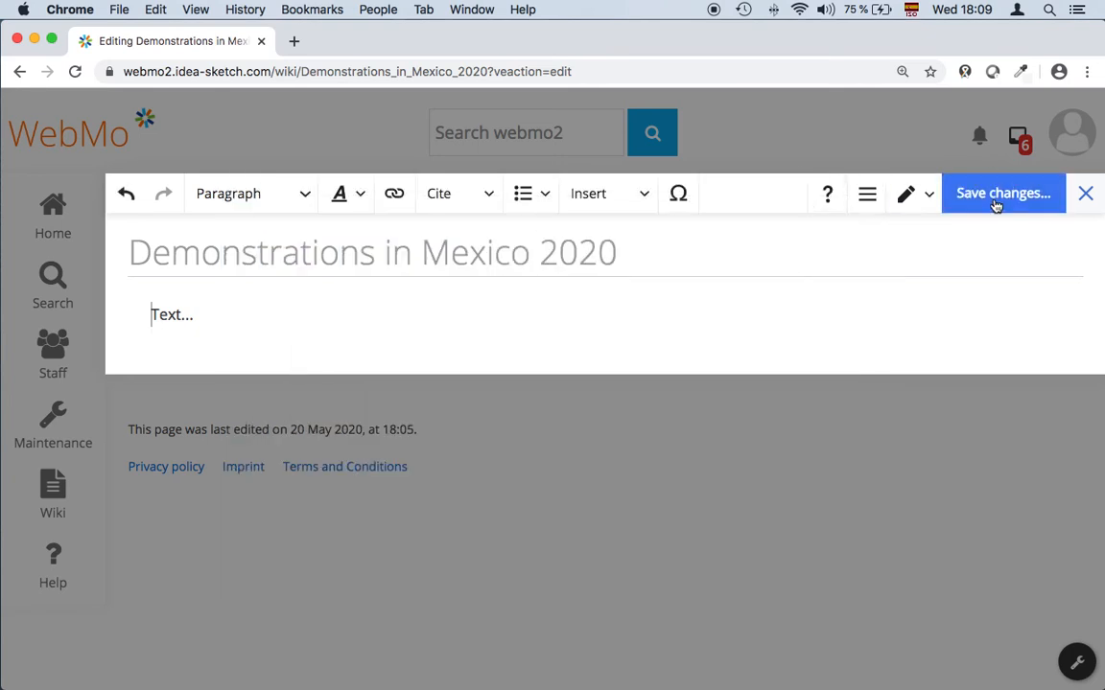
pyautogui.click(752, 238)
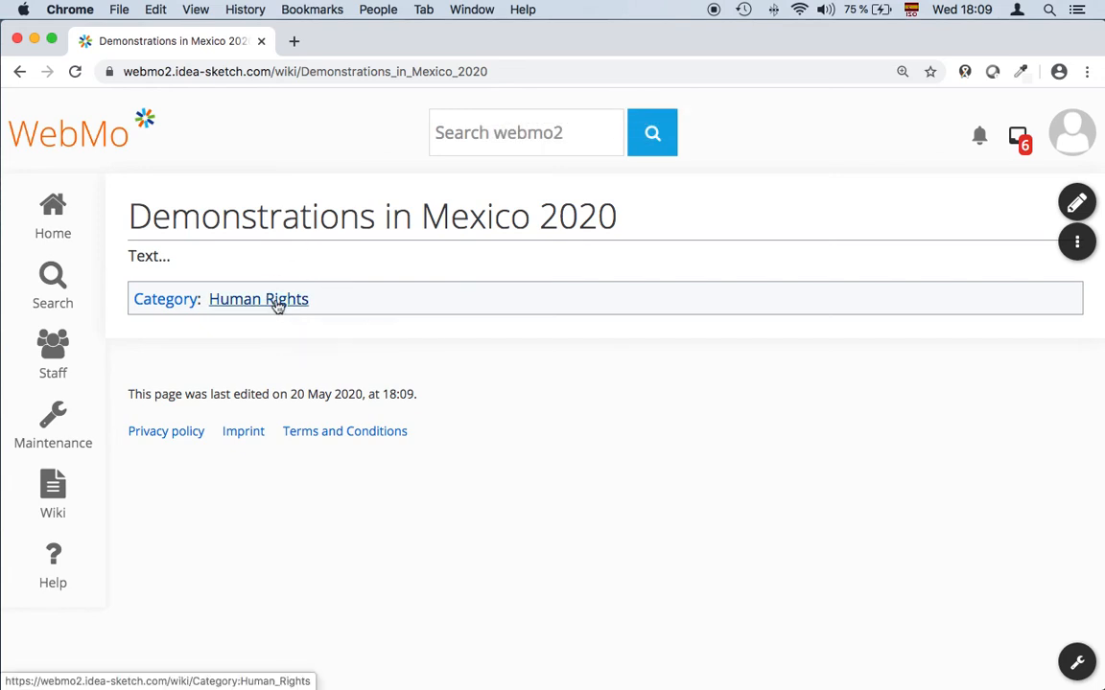
# Step: Return to the Wiki overview, check the page count beside Human Rights, and open that subcategory
pyautogui.click(55, 489)
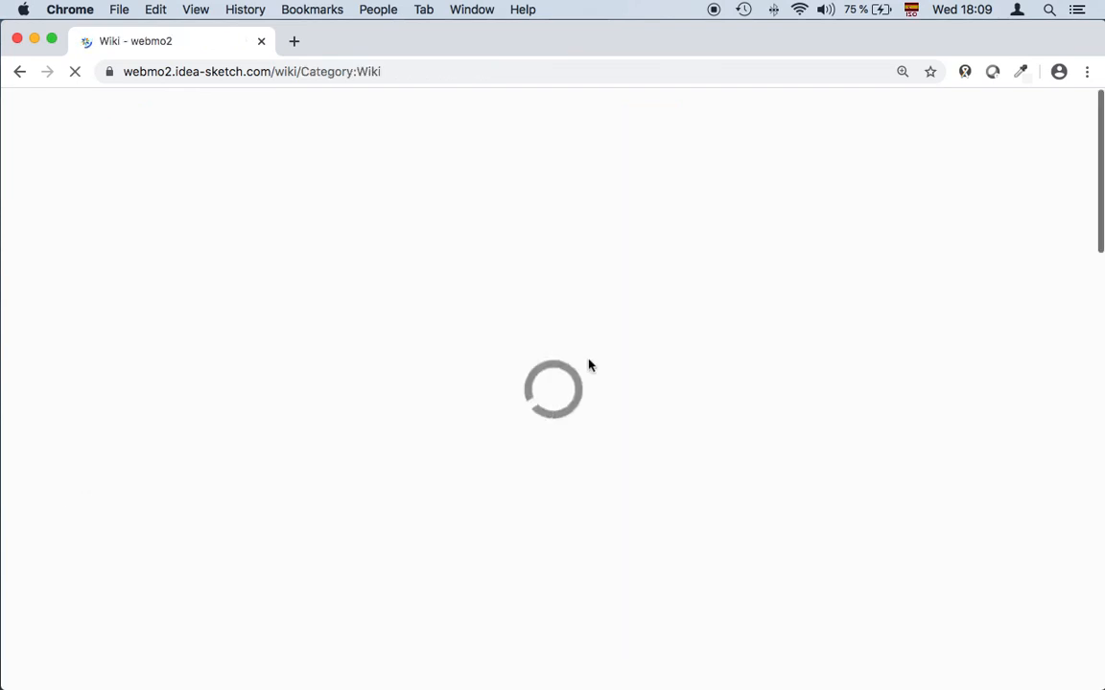
pyautogui.scroll(-10, 589, 364)
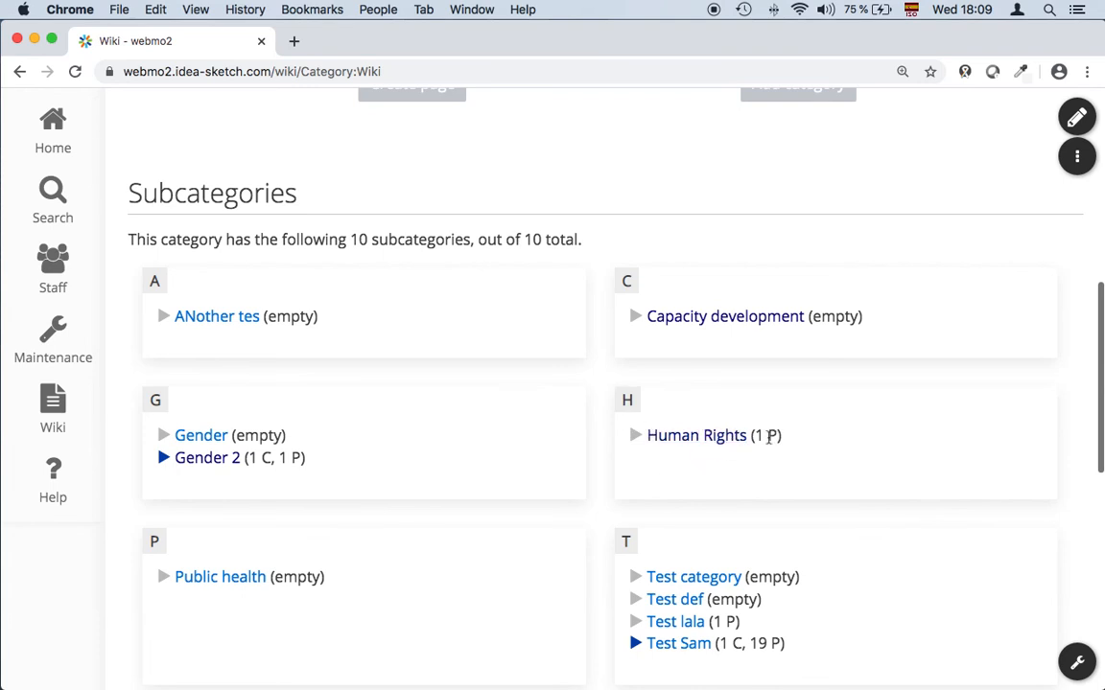
pyautogui.scroll(-3, 716, 446)
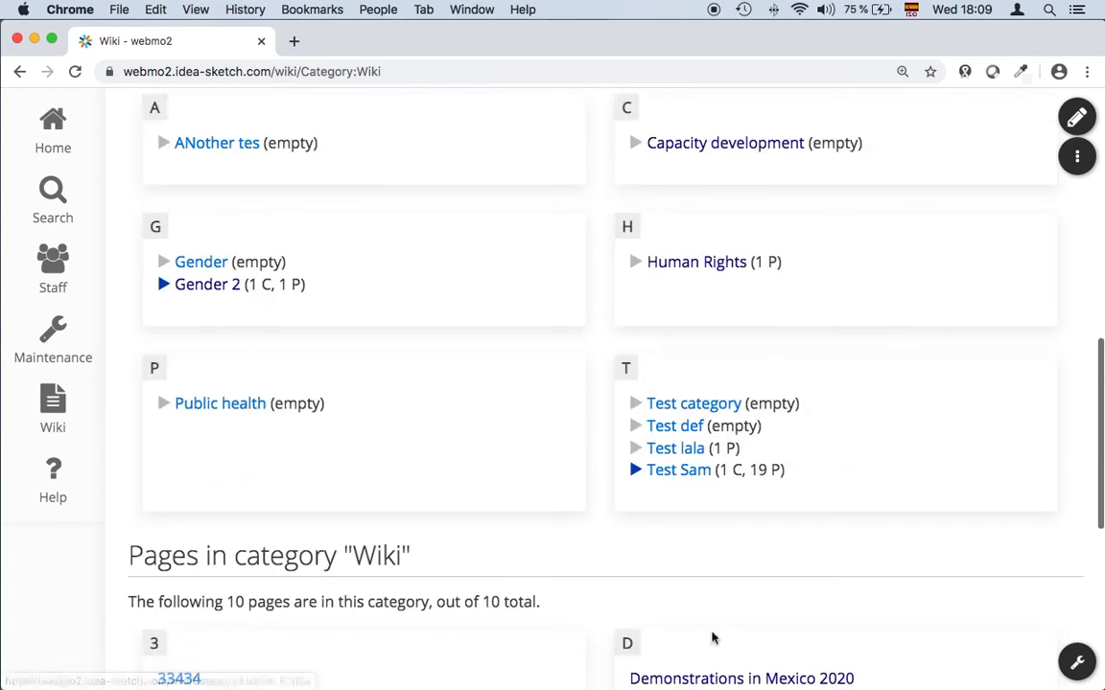
pyautogui.scroll(1, 866, 412)
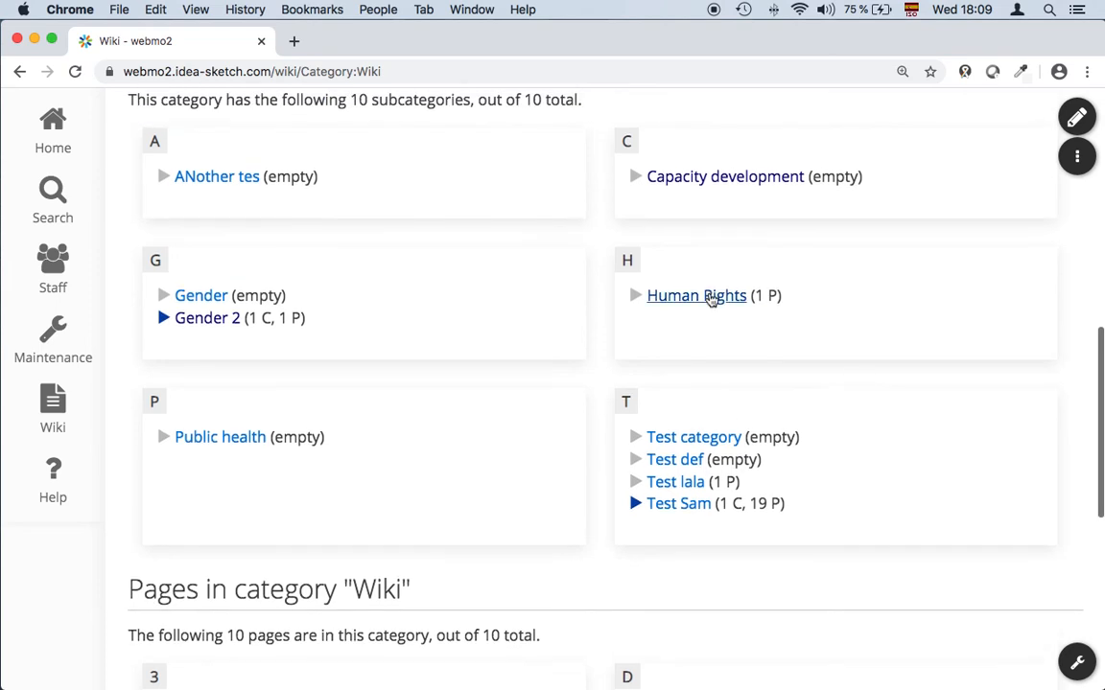
pyautogui.click(697, 295)
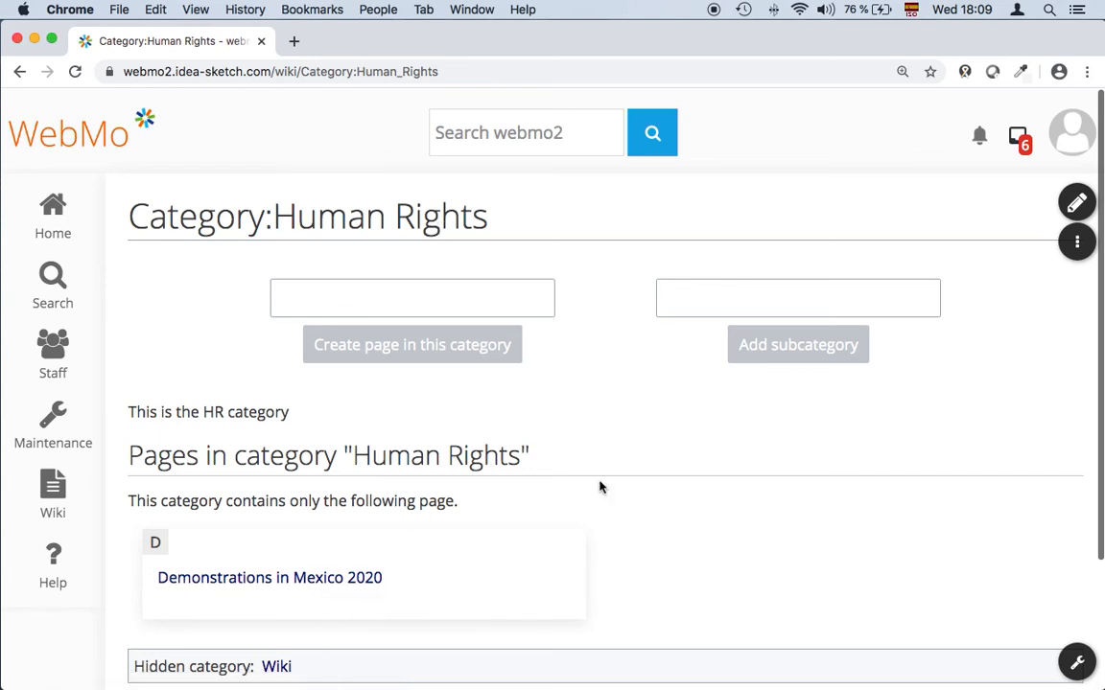
# Step: Create a page named "Demonstrations in India" within the Human Rights category
pyautogui.click(414, 290)
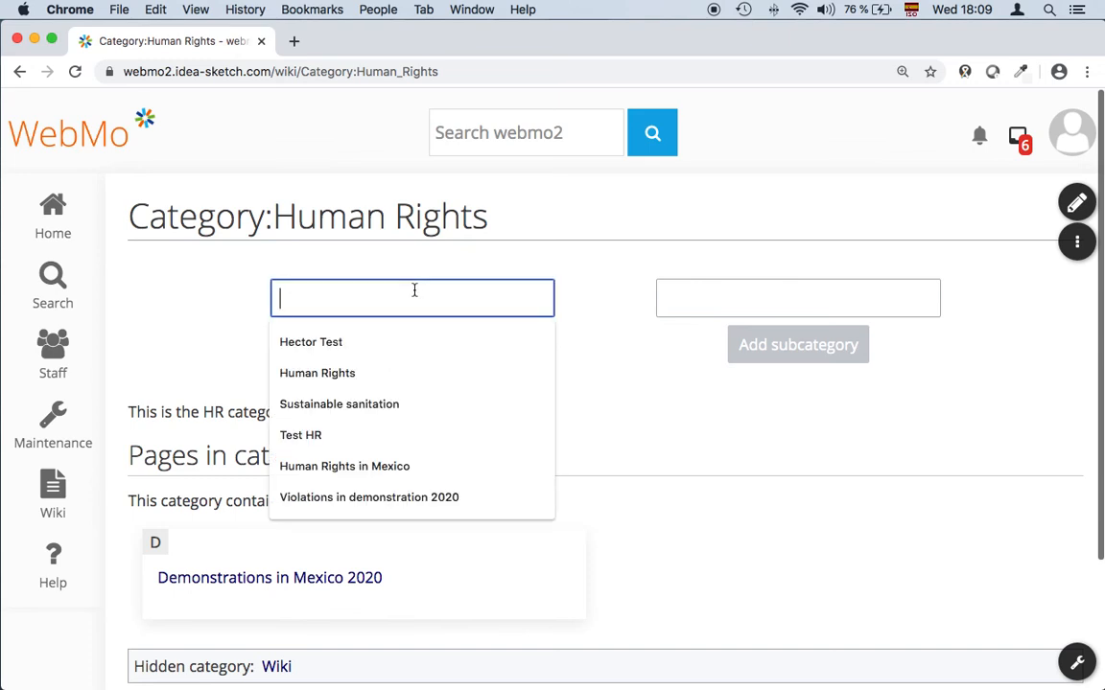
pyautogui.write('Hu')
pyautogui.press('BackSpace')
pyautogui.press('BackSpace')
pyautogui.write('Demonstrations in India')
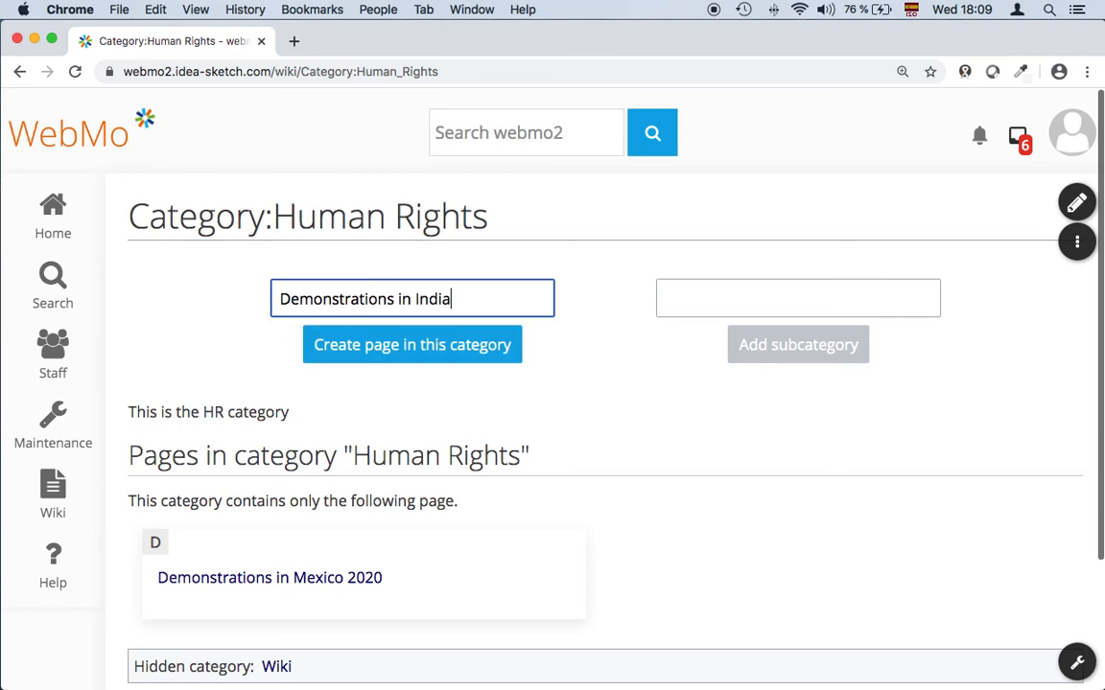
pyautogui.click(402, 347)
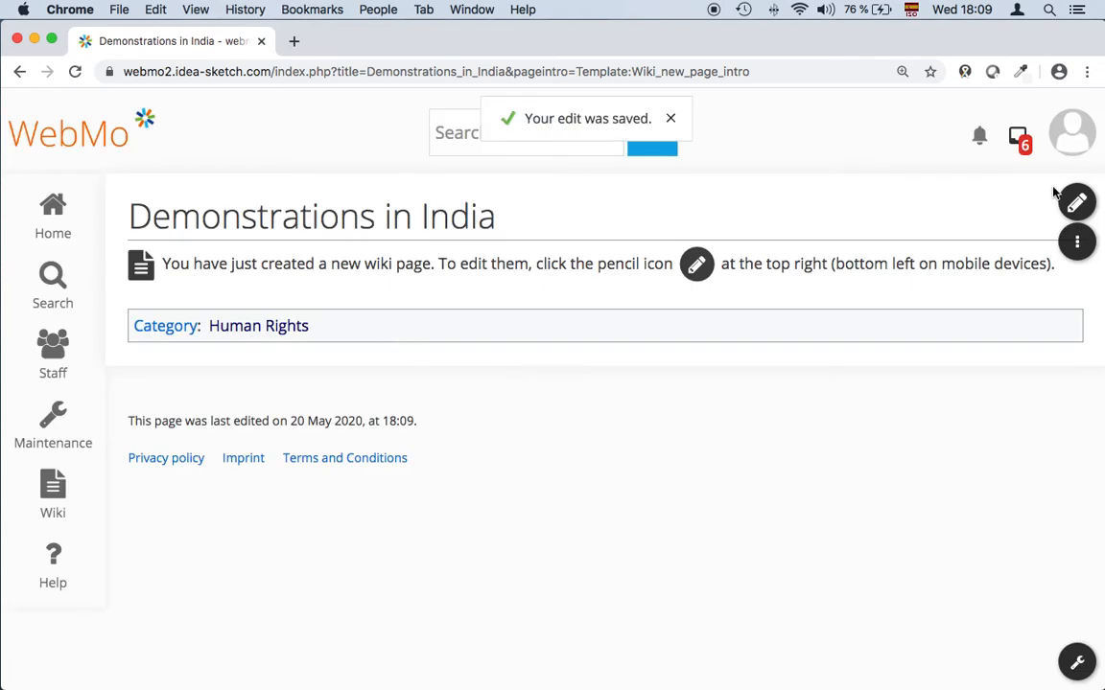
# Step: Enter "text..." as the content of the Demonstrations in India page and save the changes
pyautogui.click(1077, 202)
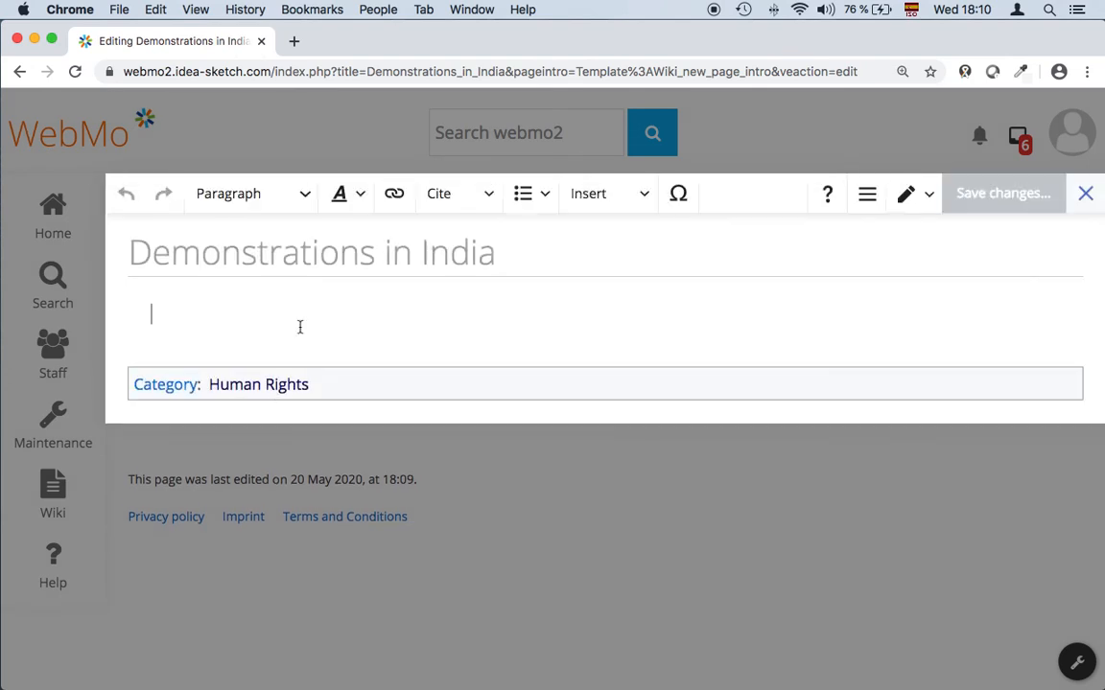
pyautogui.write('tex')
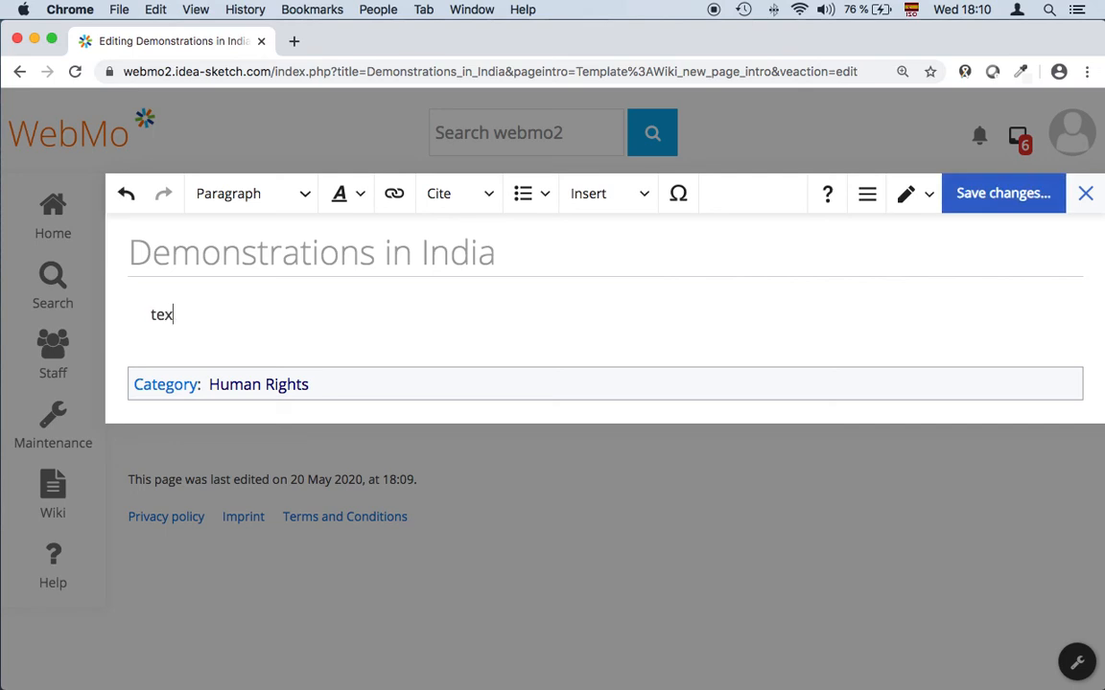
pyautogui.write('t...')
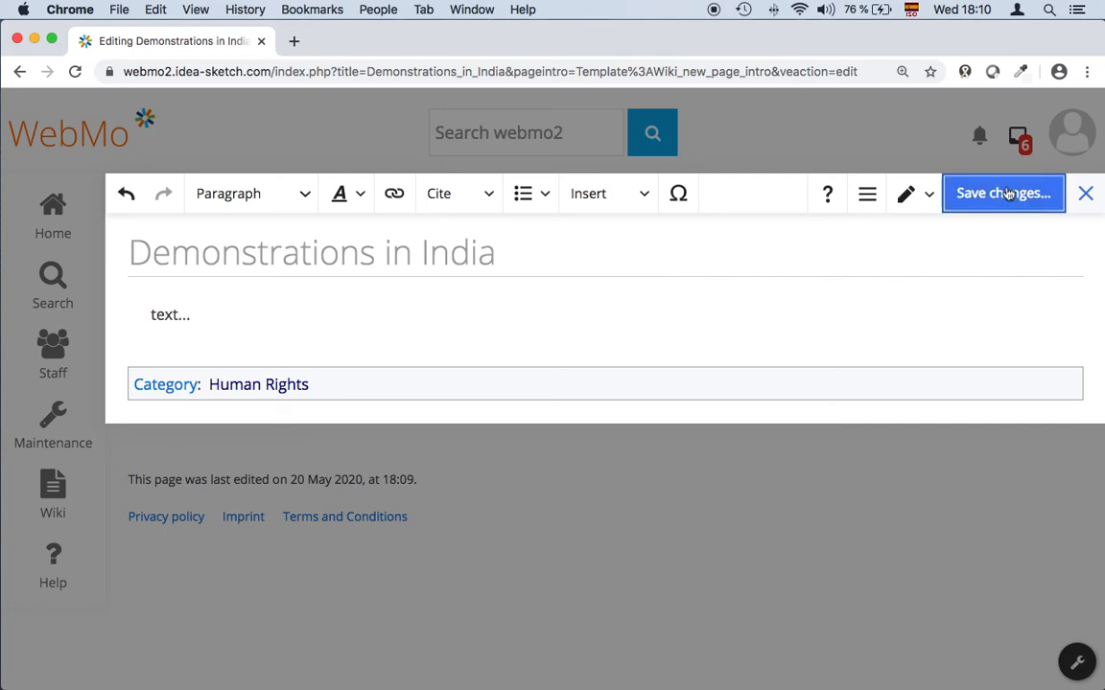
pyautogui.click(991, 191)
pyautogui.click(711, 241)
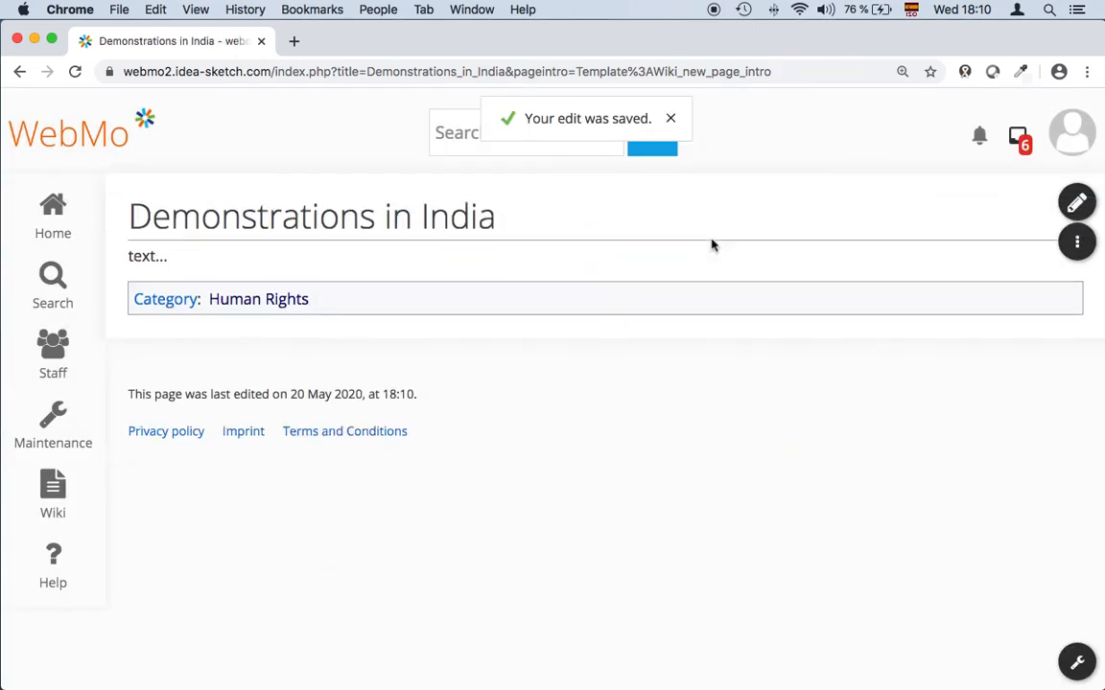
# Step: Check the pages listed in the Human Rights category and its page count in the Wiki overview
pyautogui.click(275, 305)
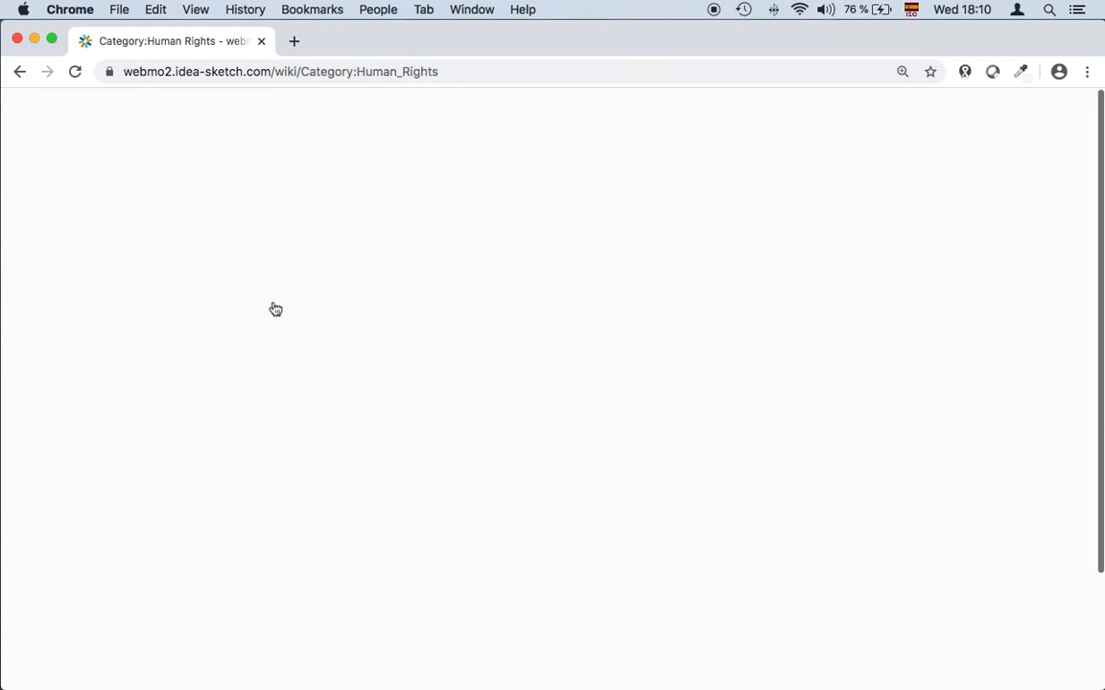
pyautogui.scroll(-2, 383, 465)
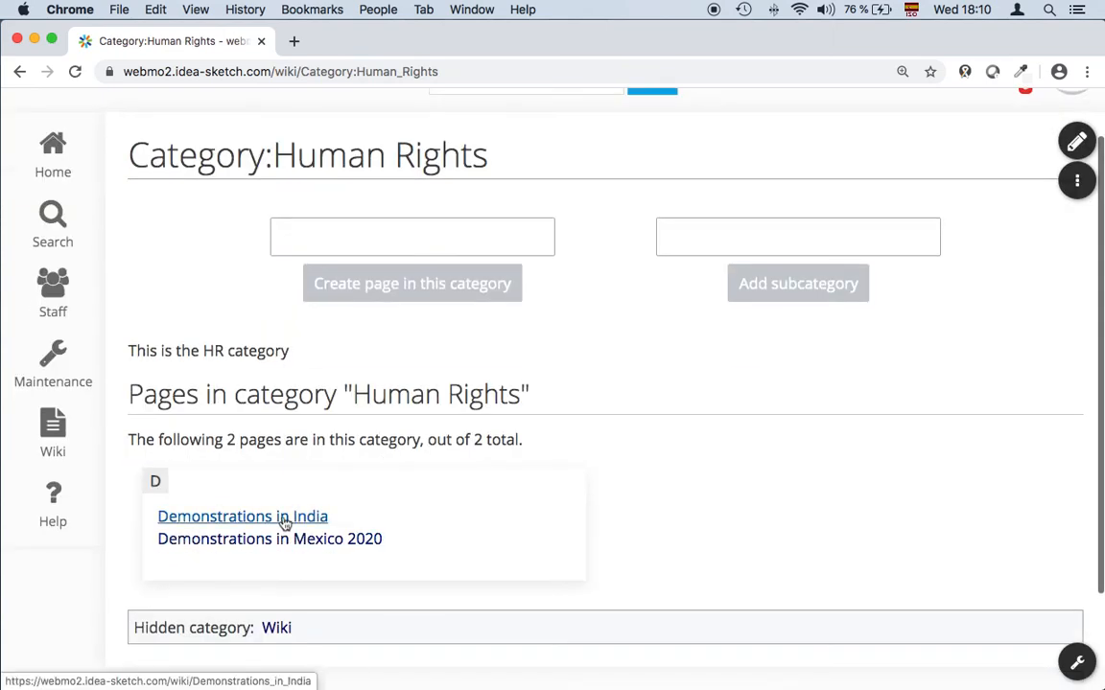
pyautogui.click(49, 441)
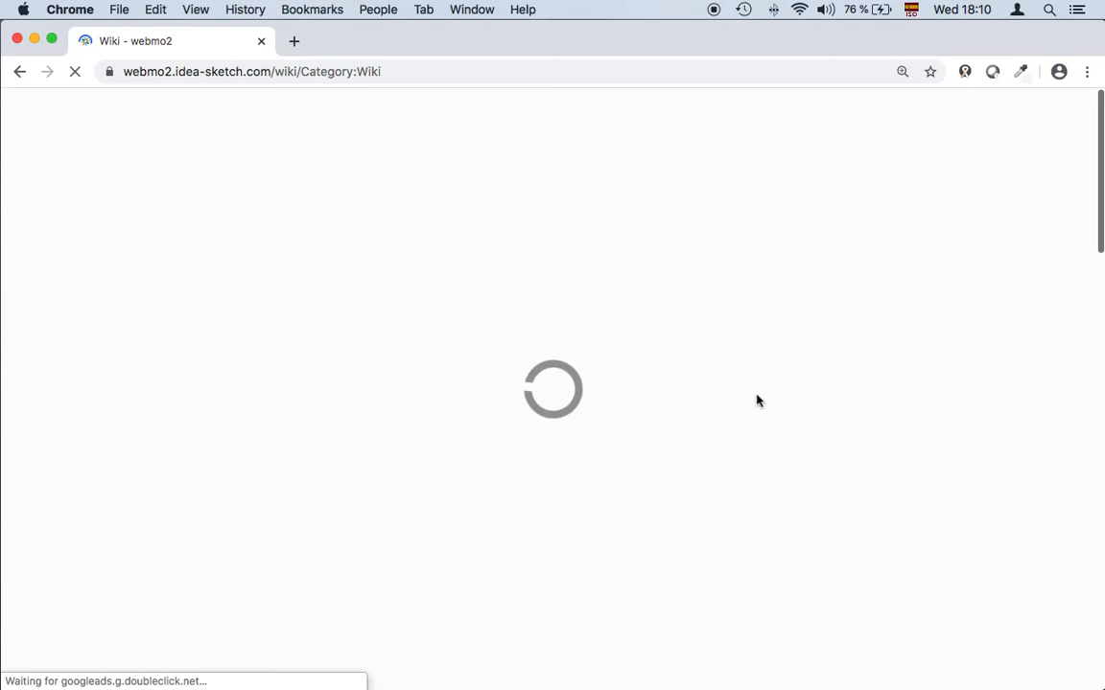
pyautogui.scroll(-6, 756, 400)
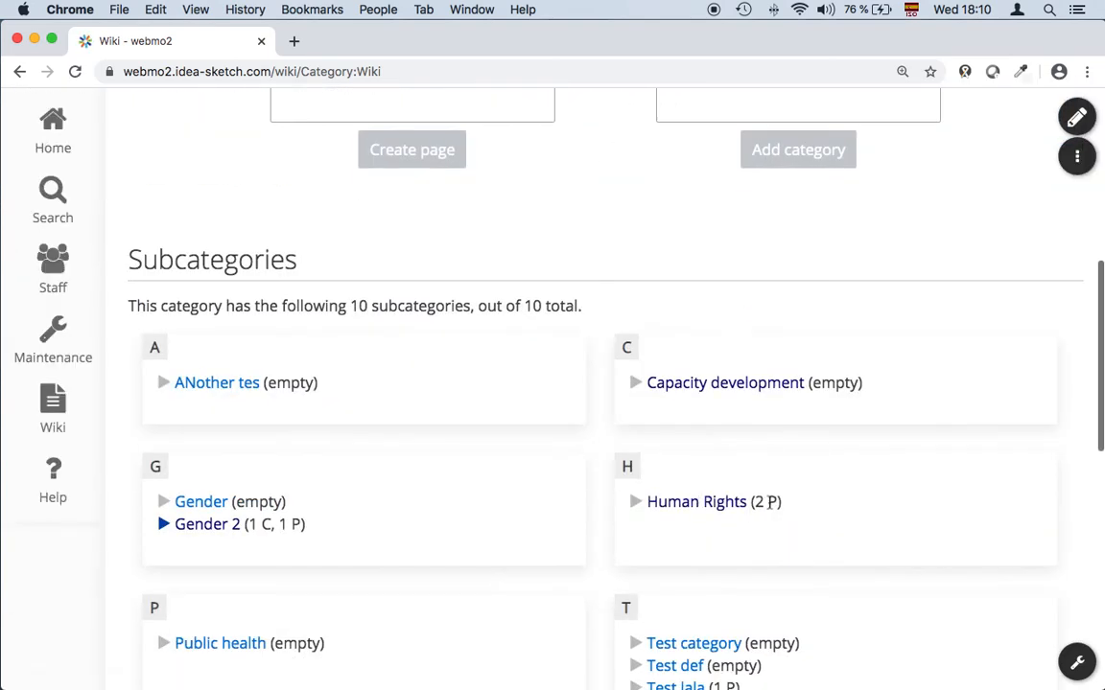
pyautogui.moveTo(772, 502)
pyautogui.scroll(-1, 772, 501)
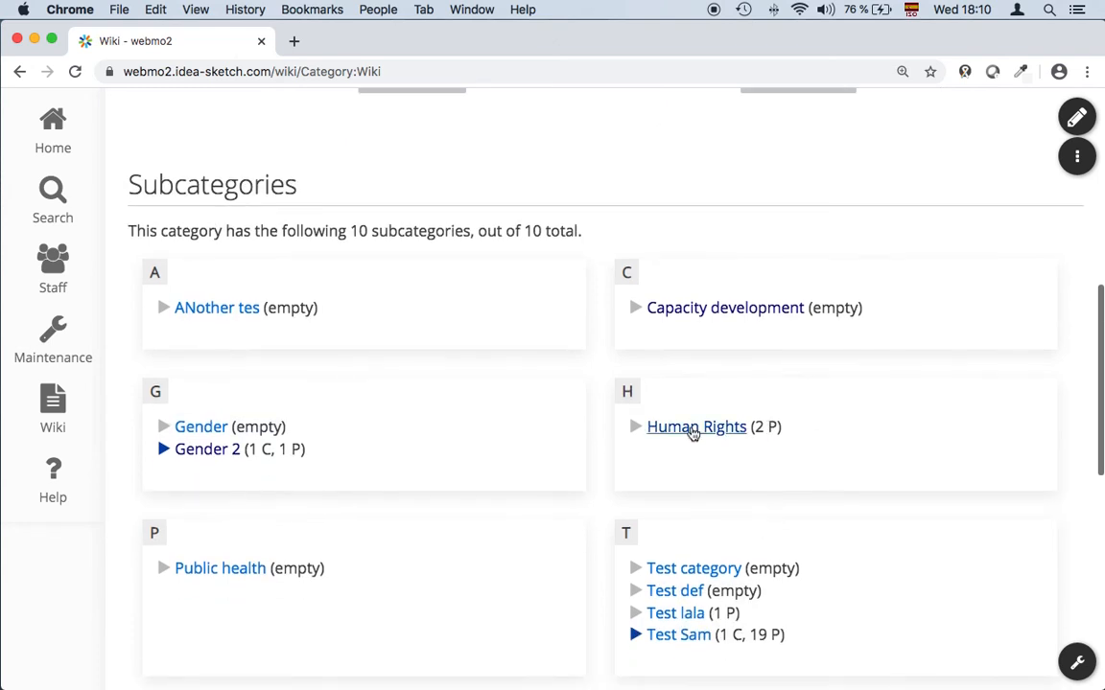
# Step: Open the Human Rights category and add a subcategory named "Human Rights in Mexico"
pyautogui.click(692, 432)
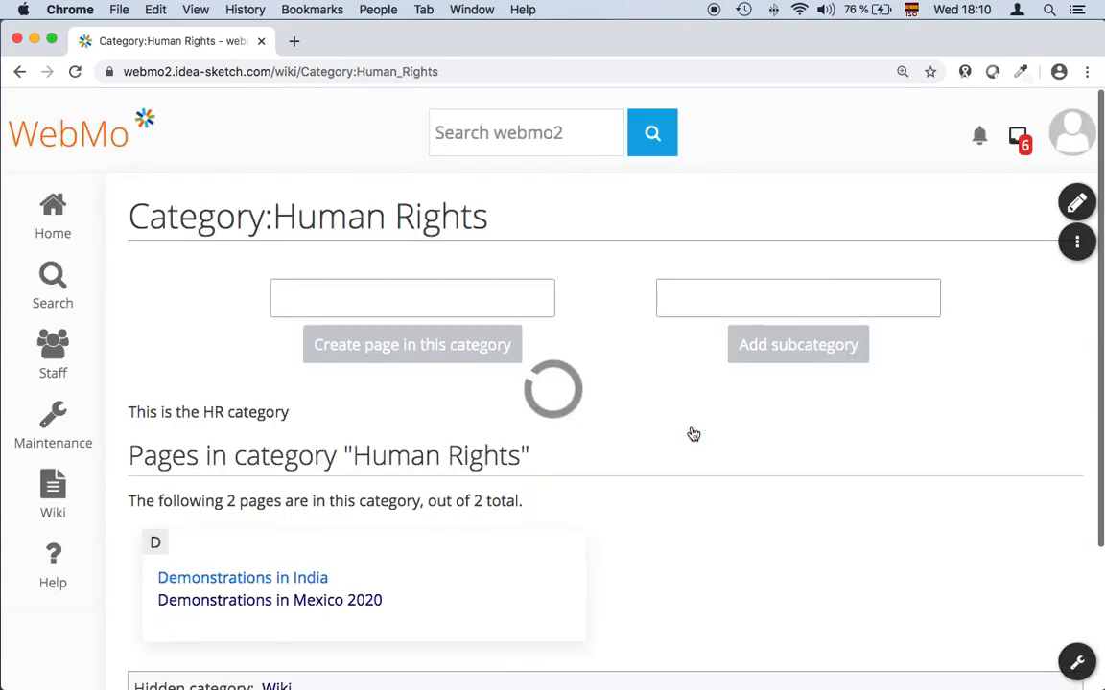
pyautogui.click(779, 303)
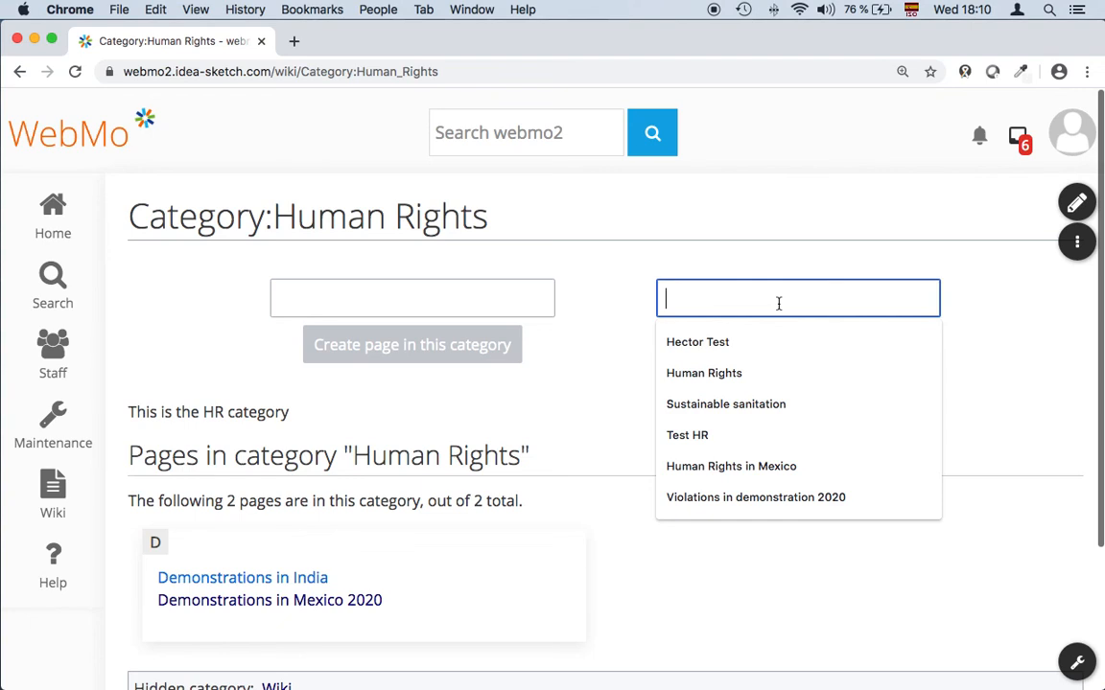
pyautogui.write('Human R')
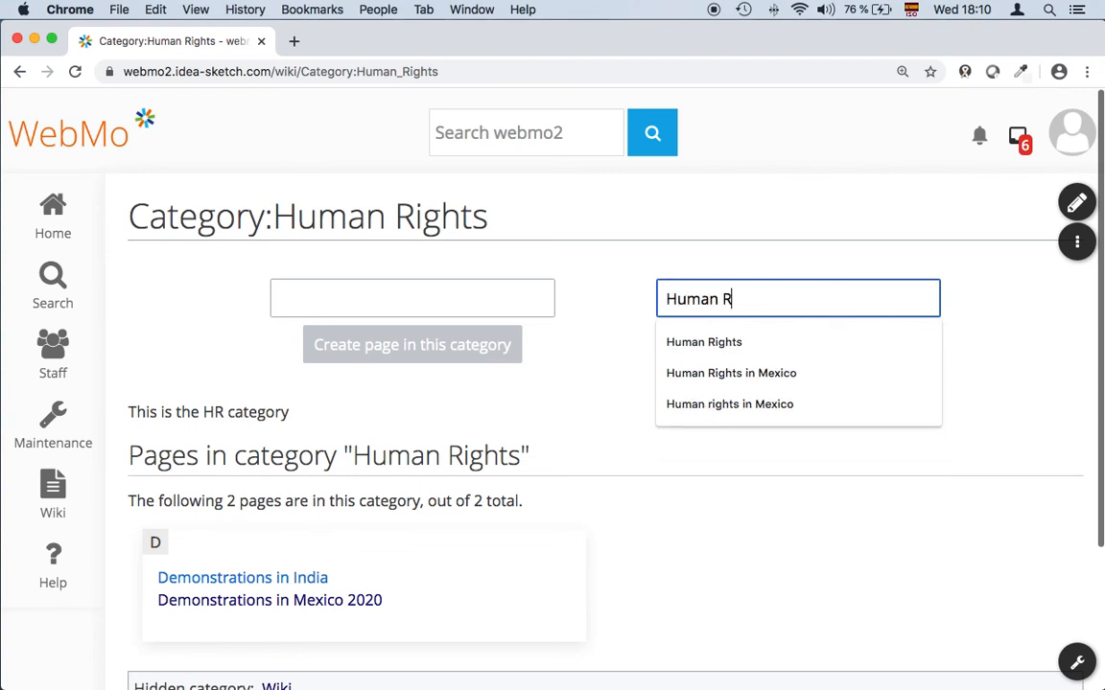
pyautogui.write('ights')
pyautogui.click(781, 373)
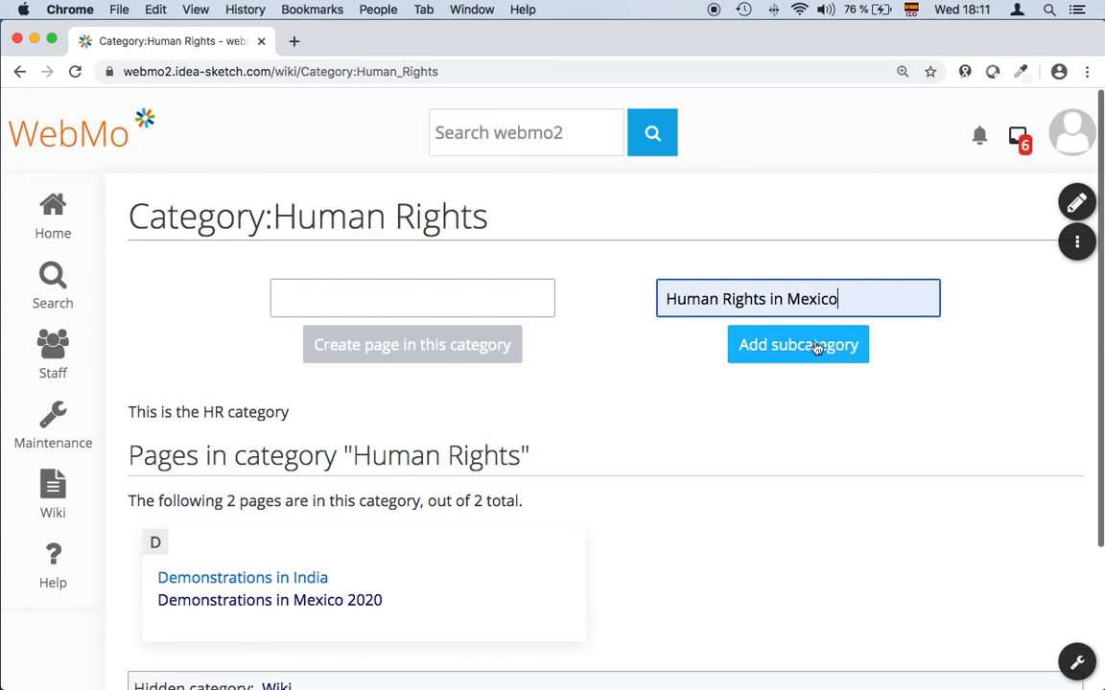
pyautogui.click(799, 345)
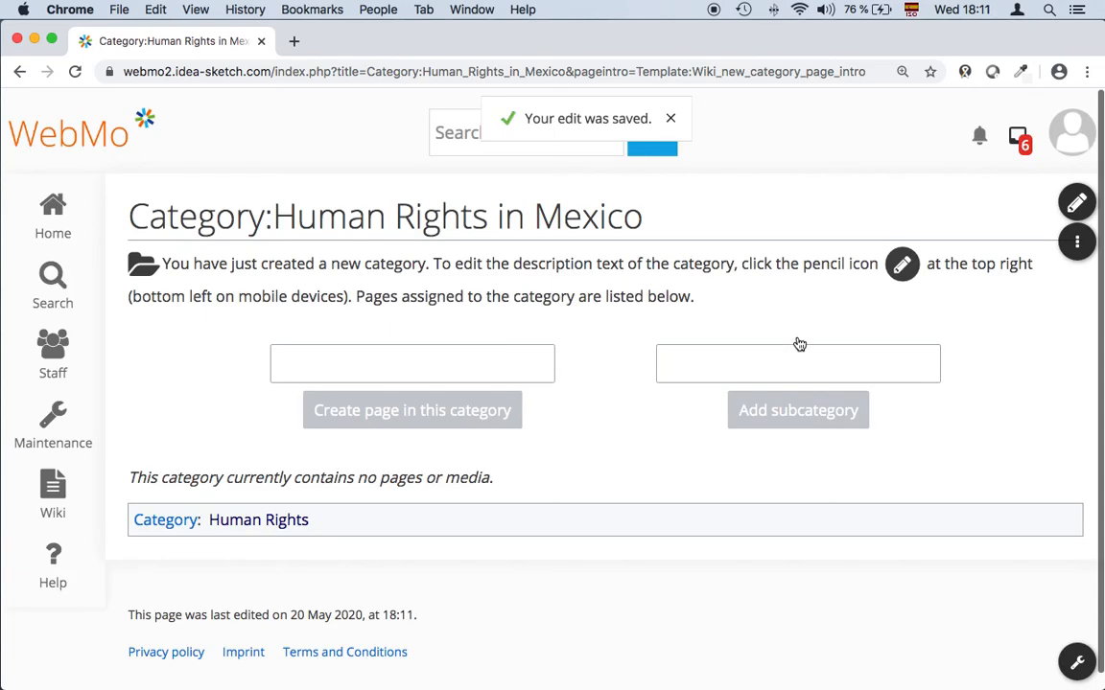
# Step: Edit the Human Rights in Mexico category page and save it with an empty description
pyautogui.click(1078, 205)
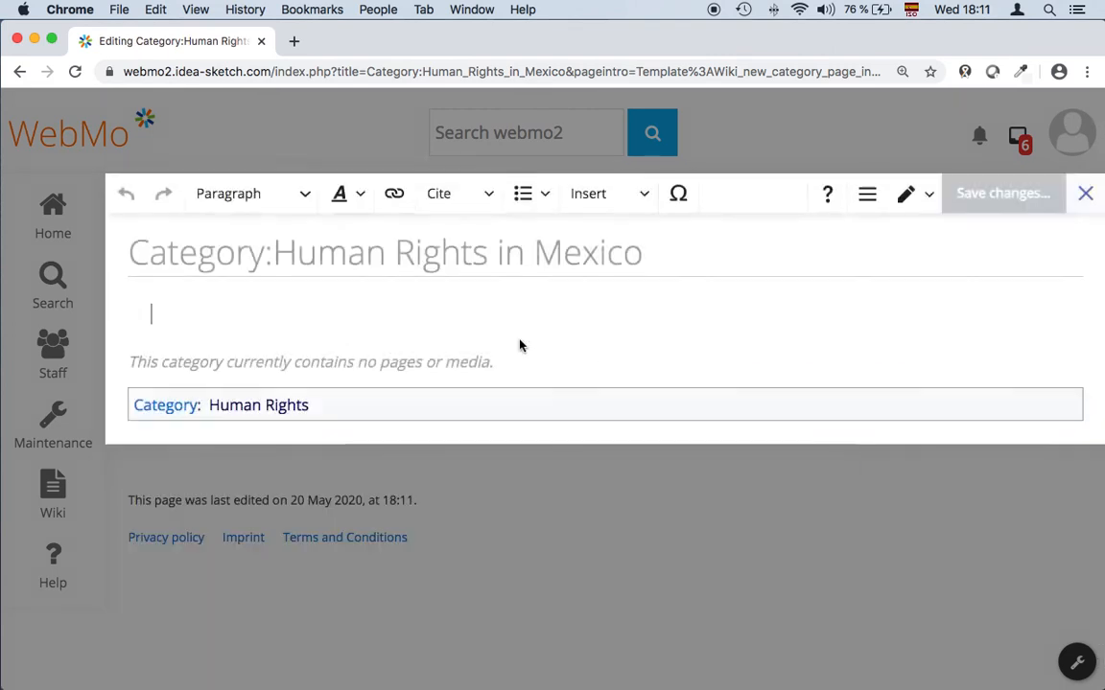
pyautogui.press('Return')
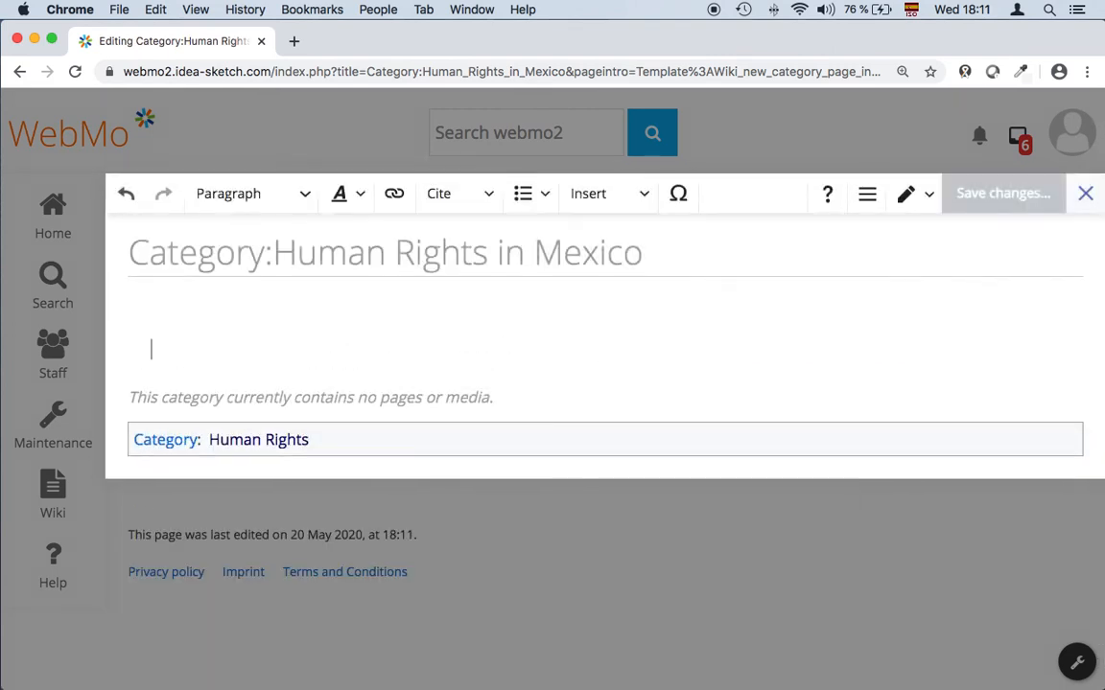
pyautogui.press('BackSpace')
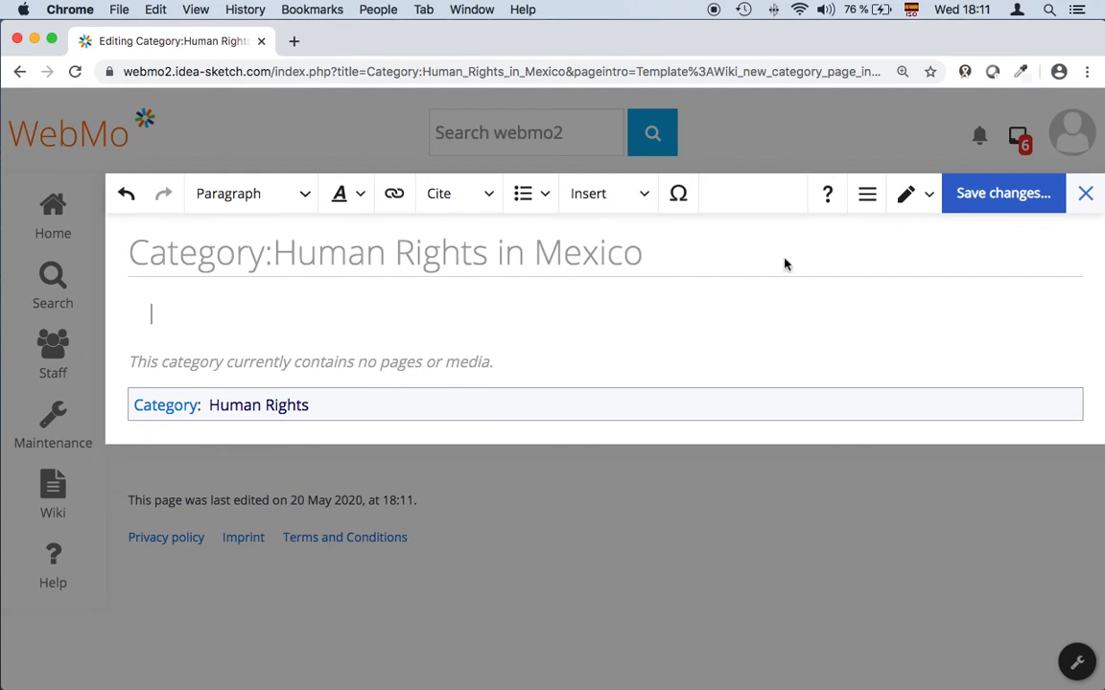
pyautogui.click(984, 202)
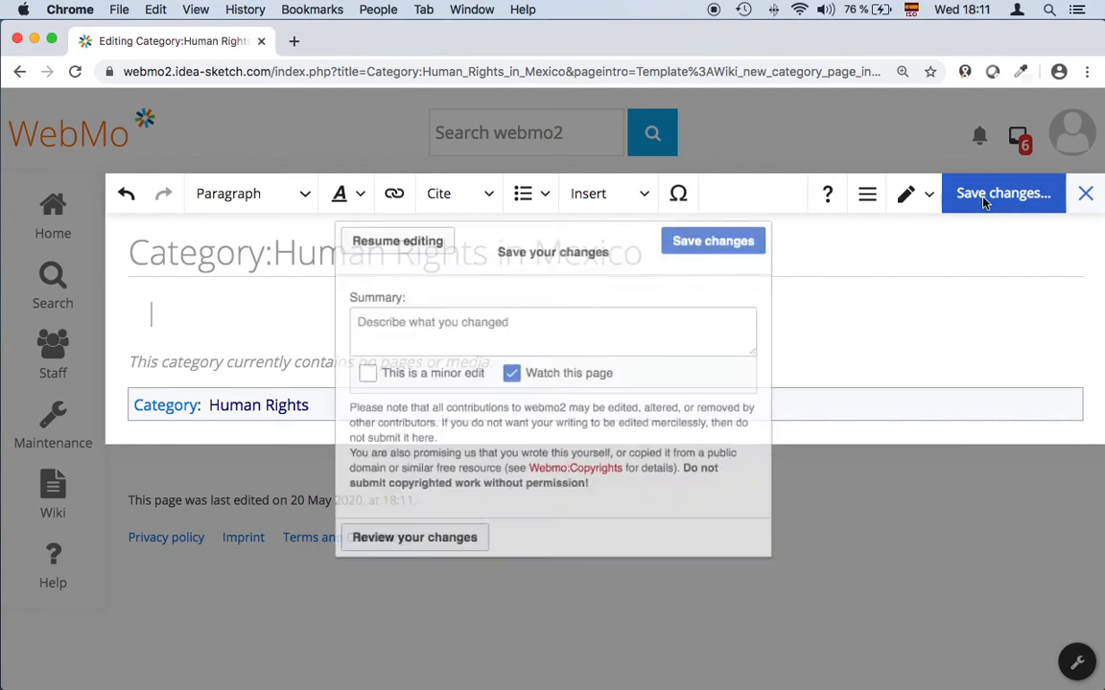
pyautogui.click(683, 246)
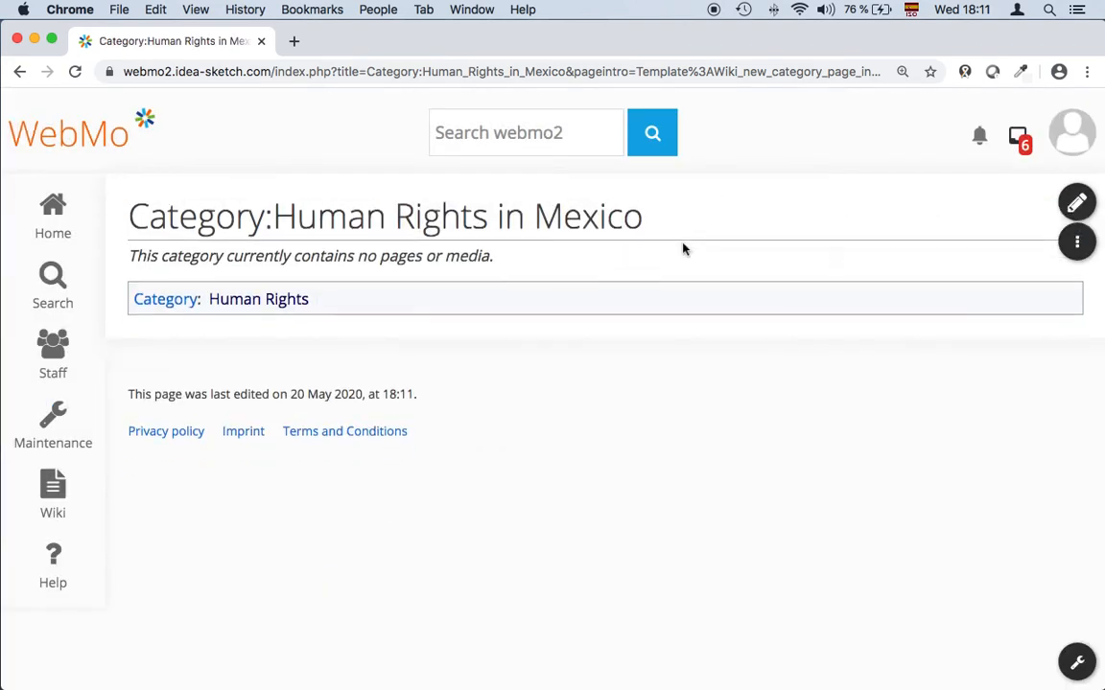
# Step: Check the subcategory listing in the parent Human Rights category and open its page Demonstrations in Mexico 2020
pyautogui.click(259, 300)
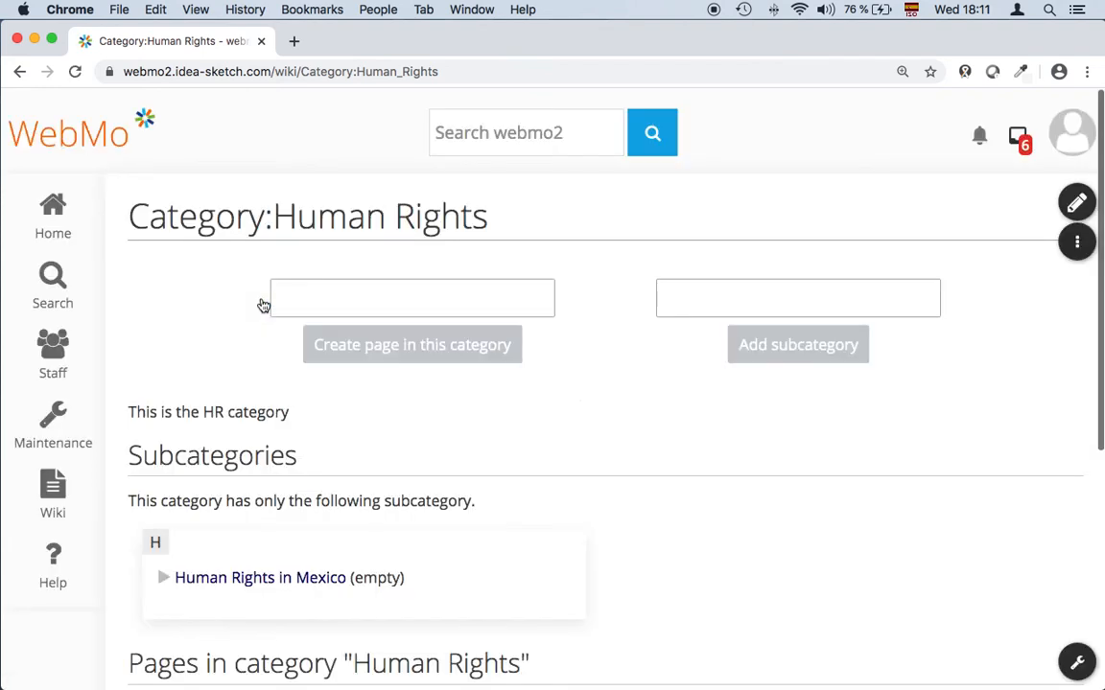
pyautogui.scroll(-5, 263, 305)
pyautogui.scroll(-1, 554, 374)
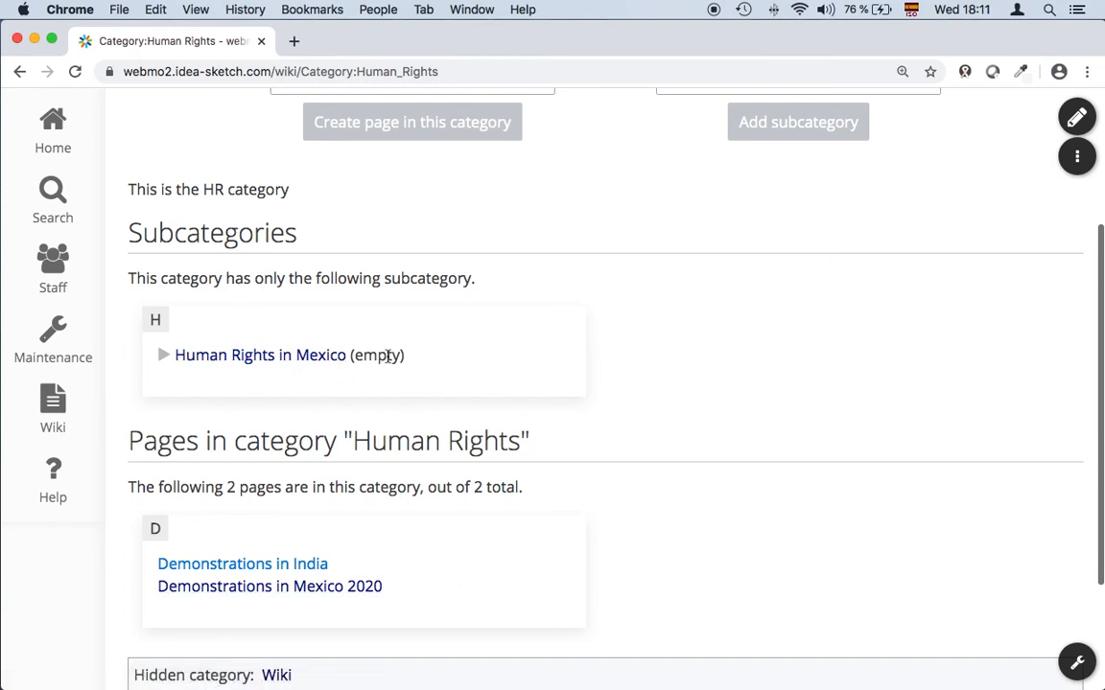
pyautogui.click(357, 589)
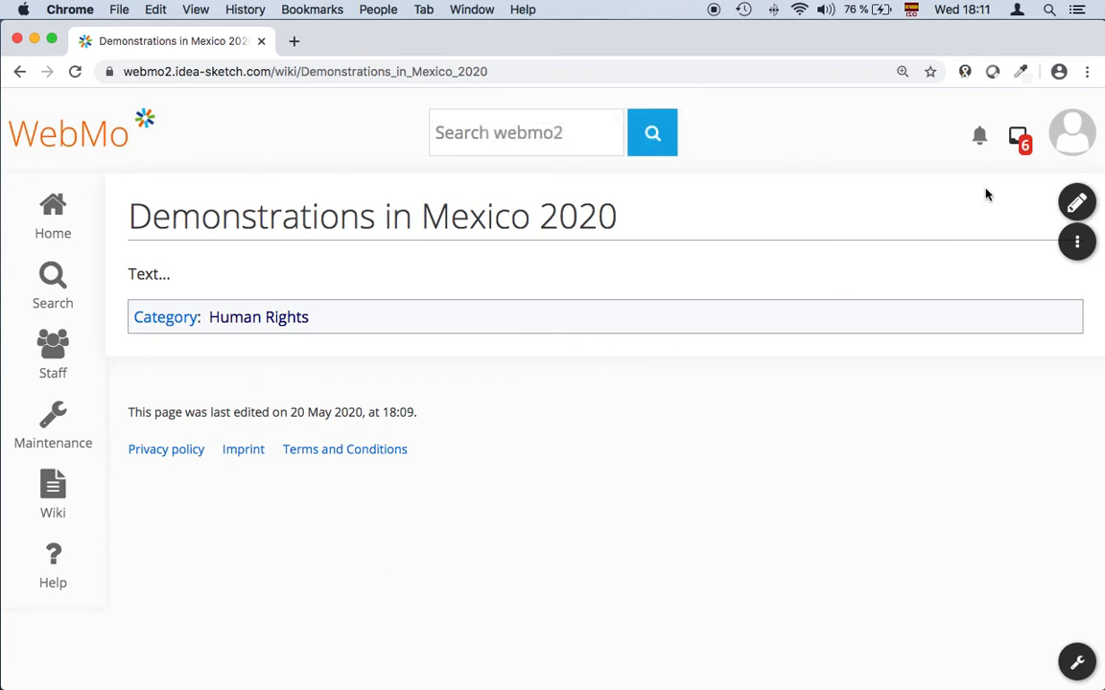
# Step: Add the category "Human Rights in Mexico" to the Demonstrations in Mexico 2020 page and save the changes
pyautogui.click(1077, 203)
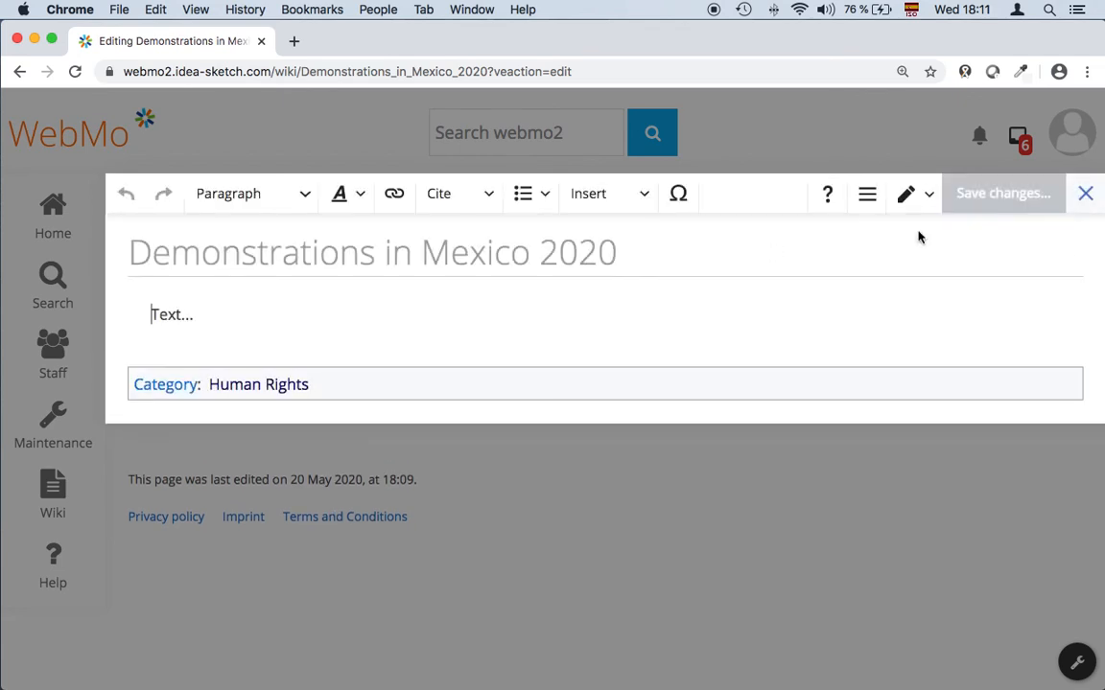
pyautogui.click(867, 194)
pyautogui.click(894, 278)
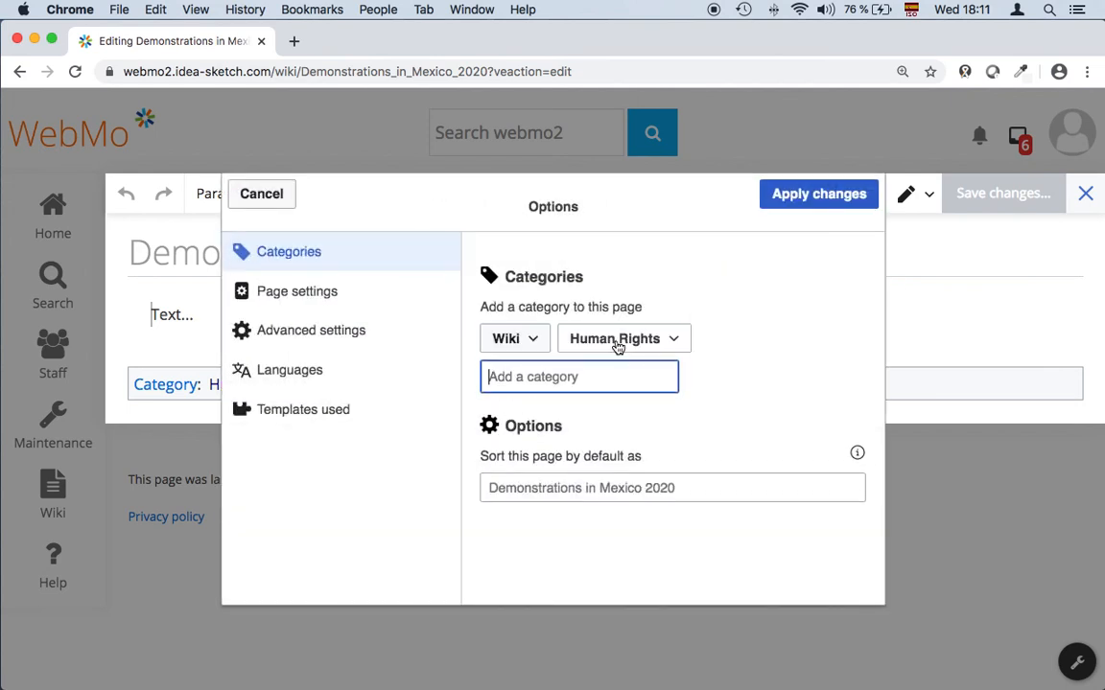
pyautogui.write('Human R')
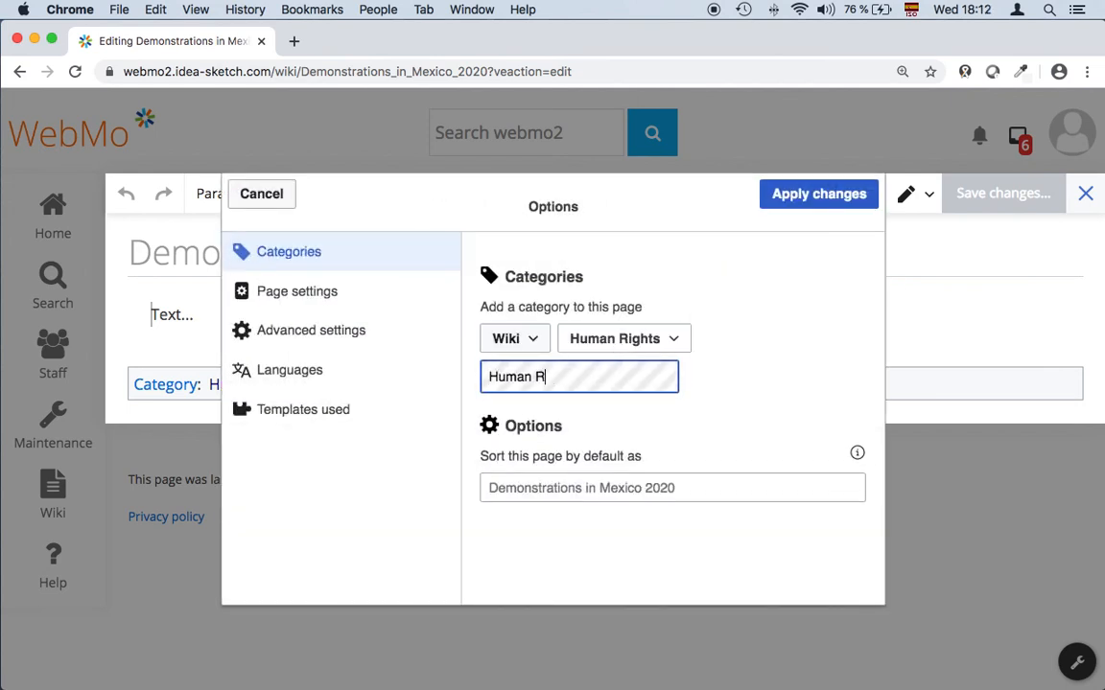
pyautogui.write('ights in Mexico')
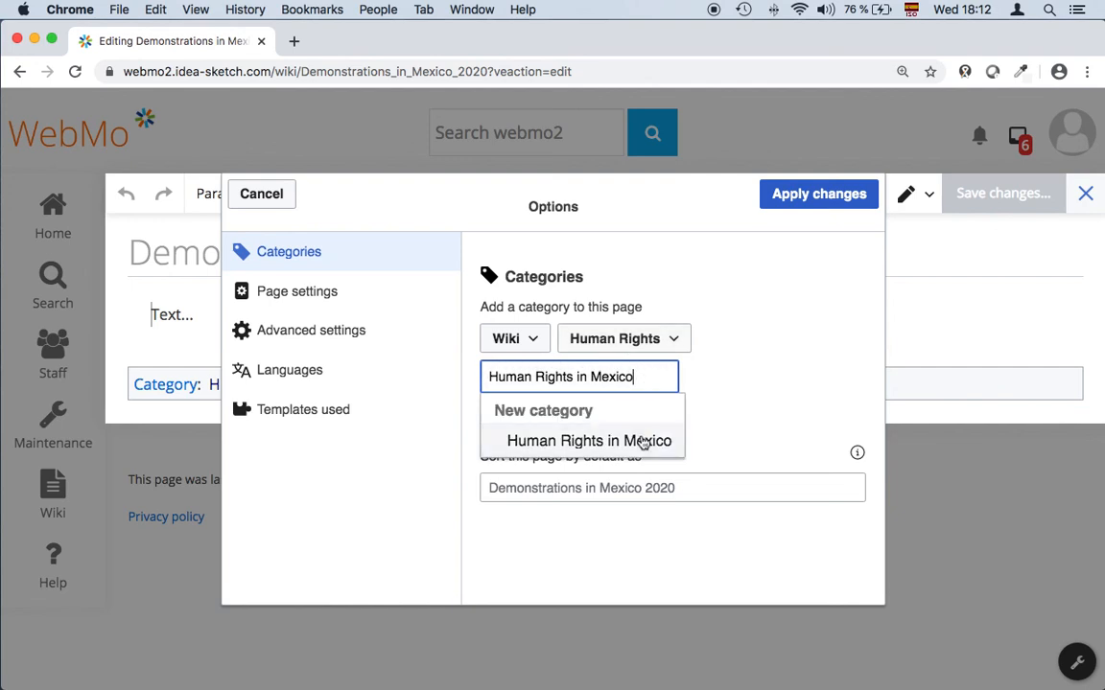
pyautogui.click(636, 440)
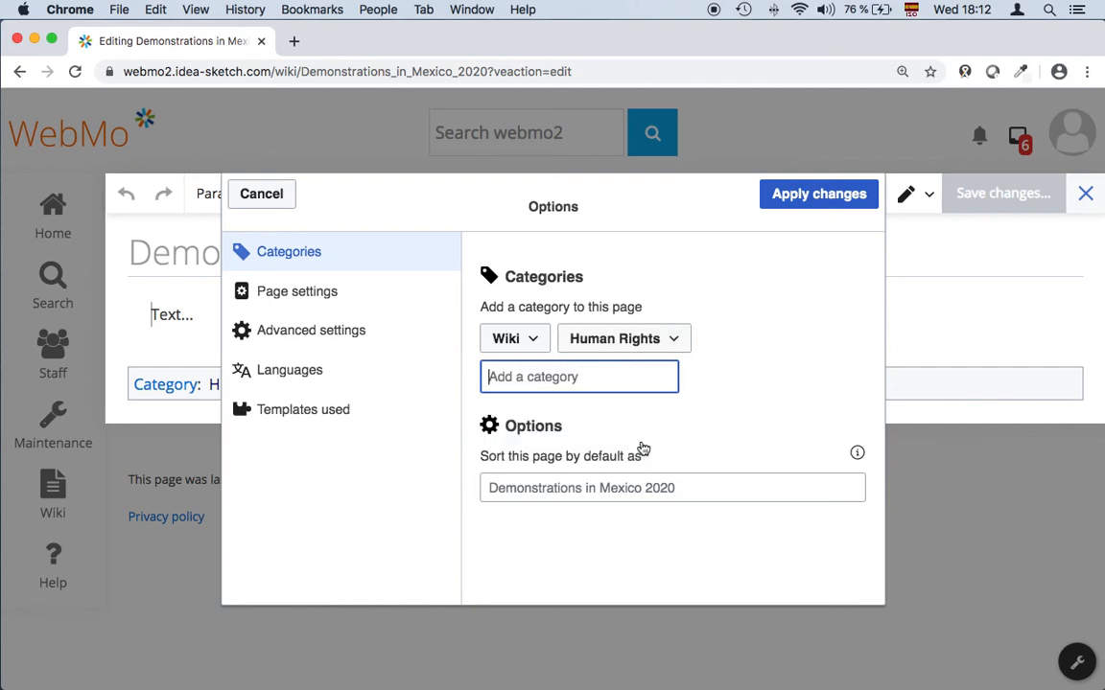
pyautogui.click(819, 196)
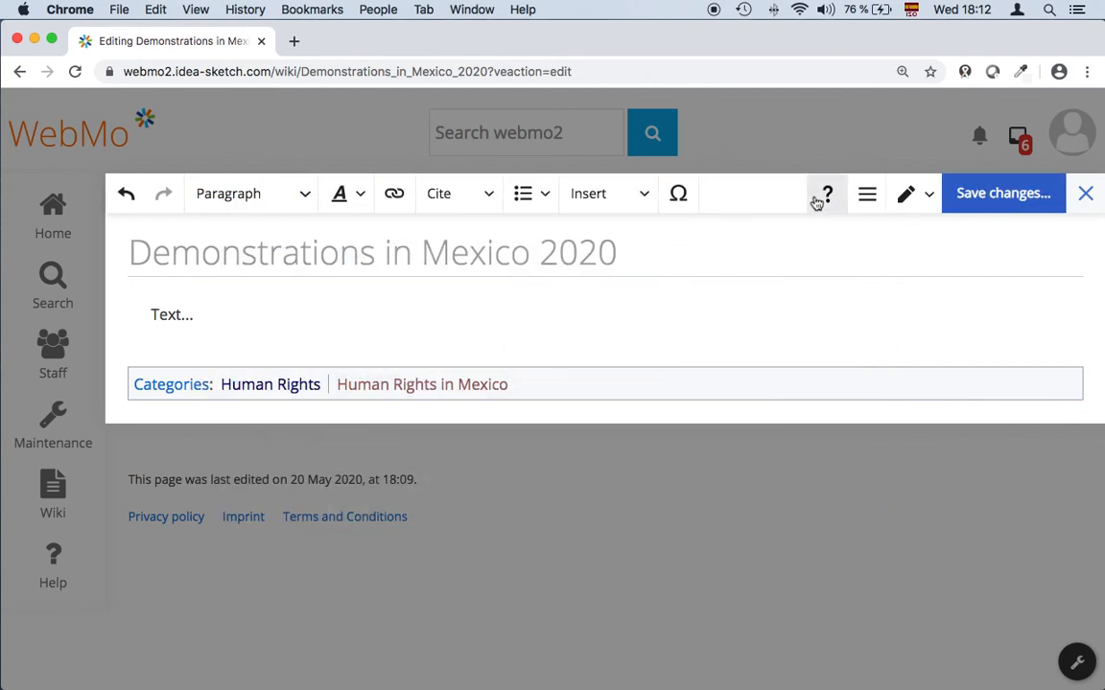
pyautogui.click(972, 196)
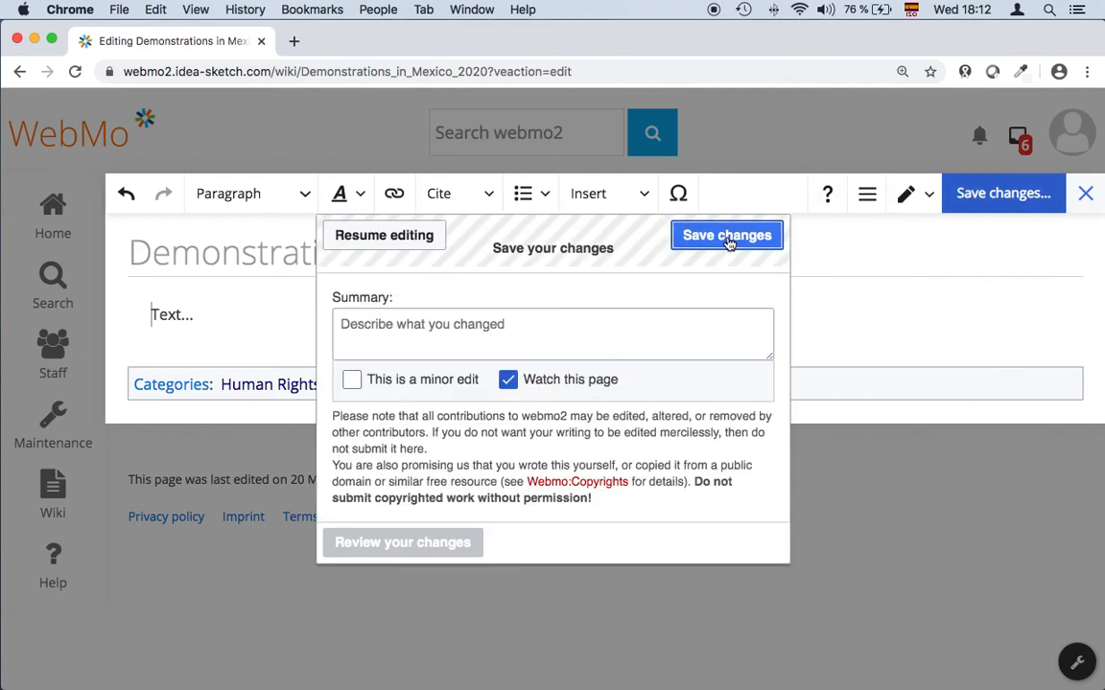
pyautogui.click(727, 236)
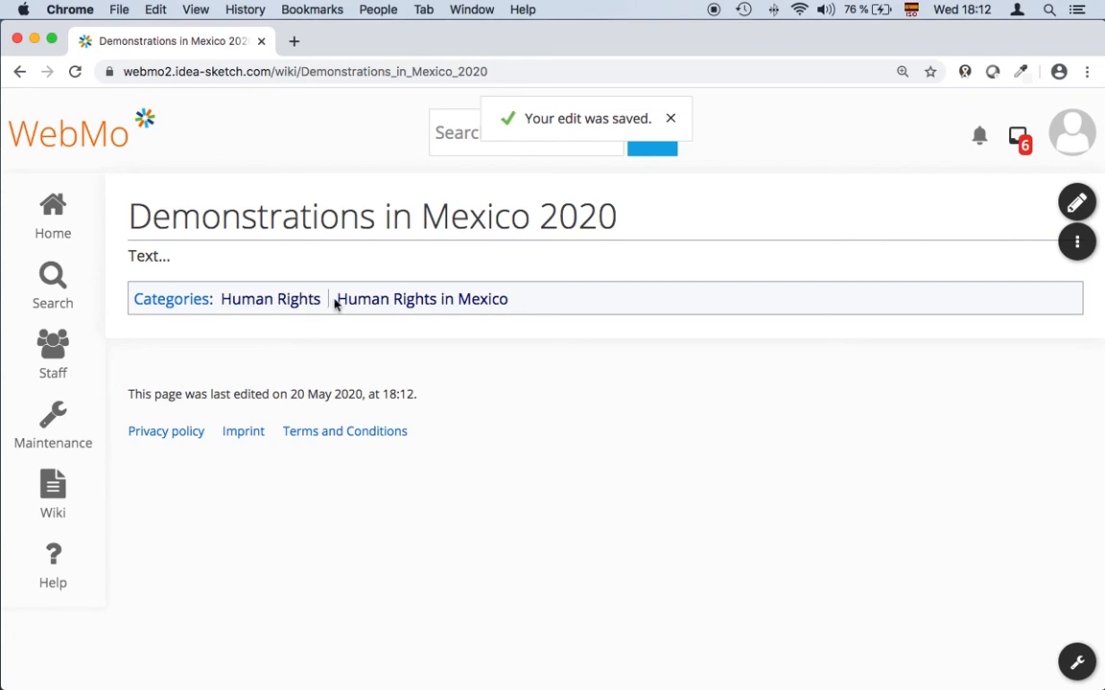
# Step: Check the Human Rights category's subcategory entry and the pages listed inside Human Rights in Mexico
pyautogui.click(279, 303)
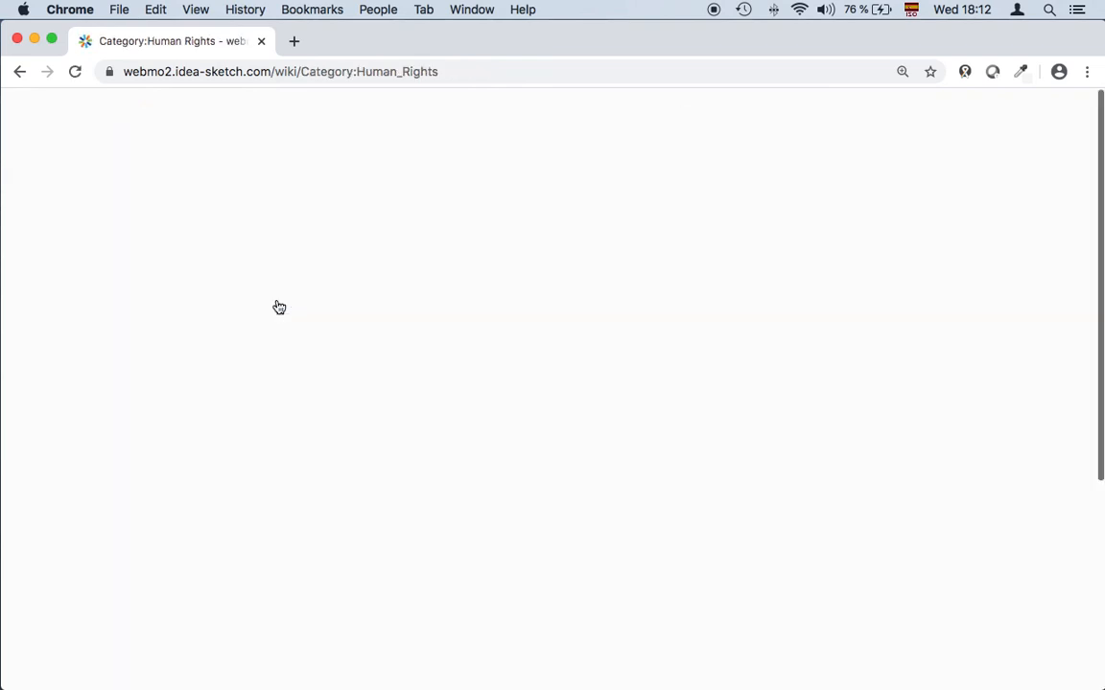
pyautogui.scroll(-5, 279, 306)
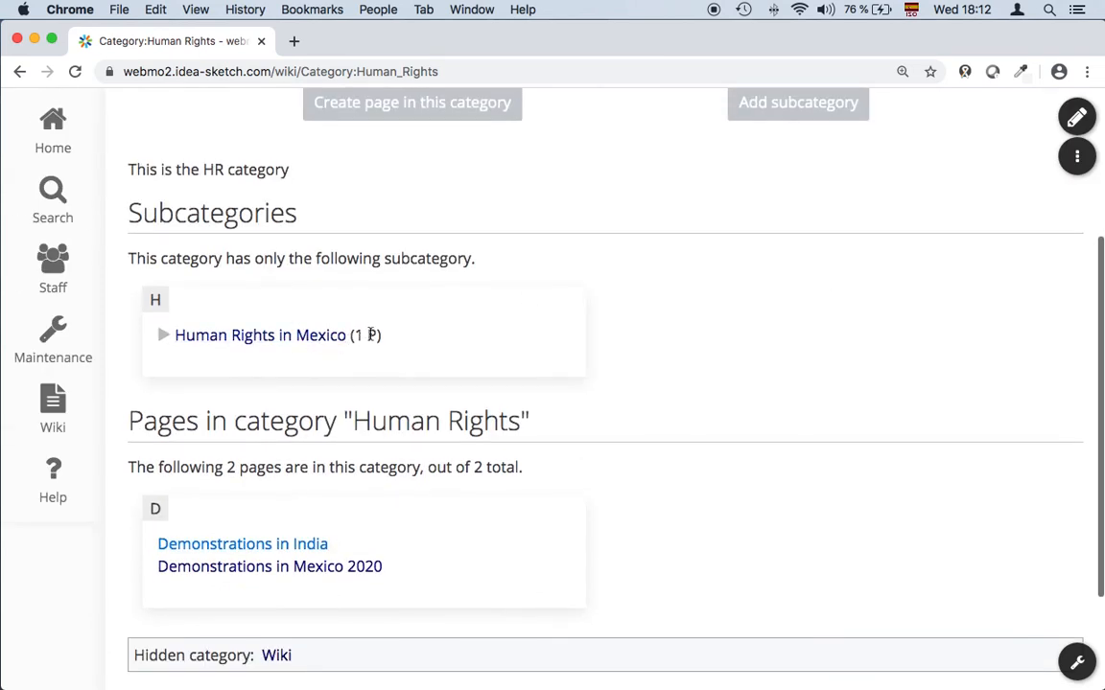
pyautogui.click(332, 342)
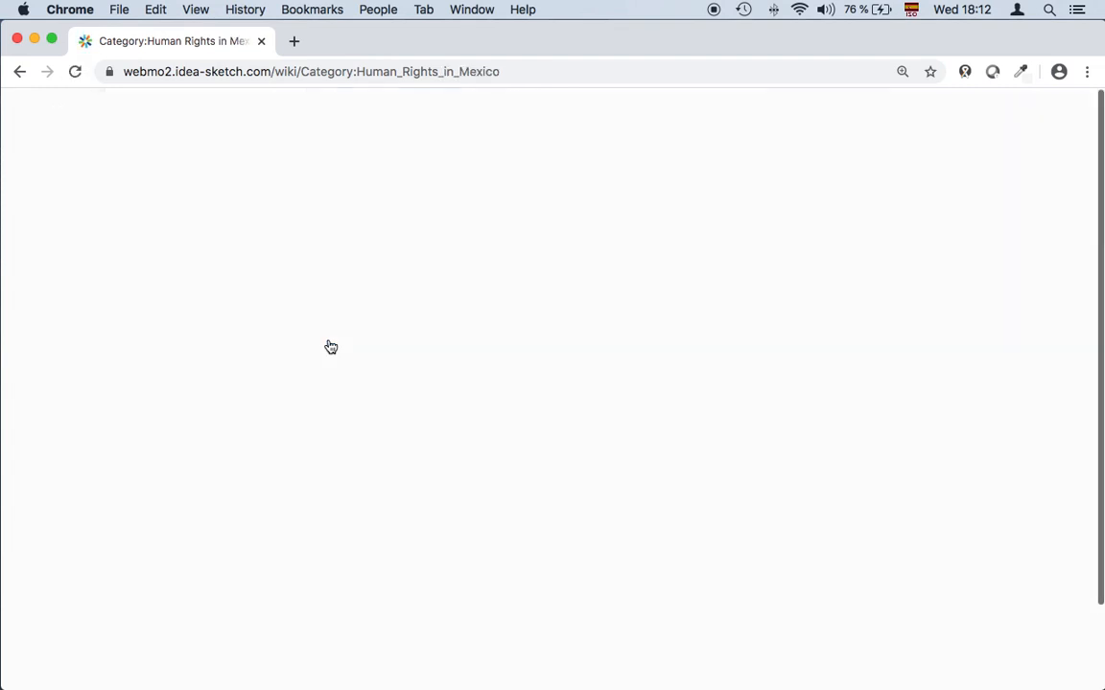
pyautogui.scroll(-1, 570, 412)
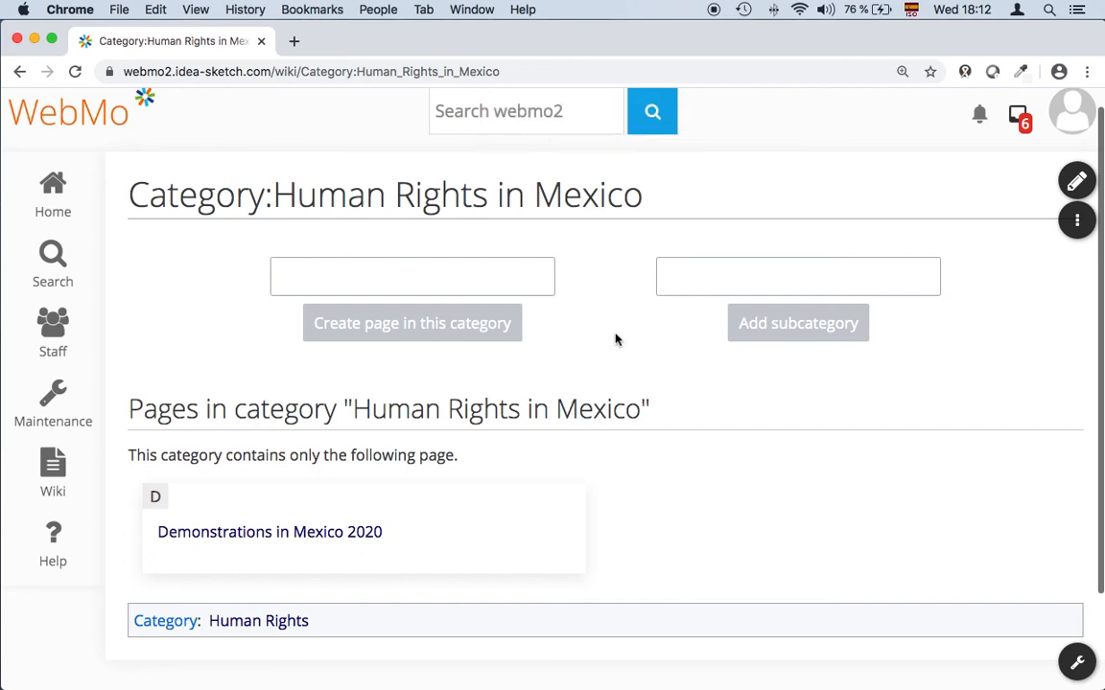
# Step: Examine the Wiki overview, checking the subcategory and page counts beside Human Rights and the list of wiki pages
pyautogui.click(53, 476)
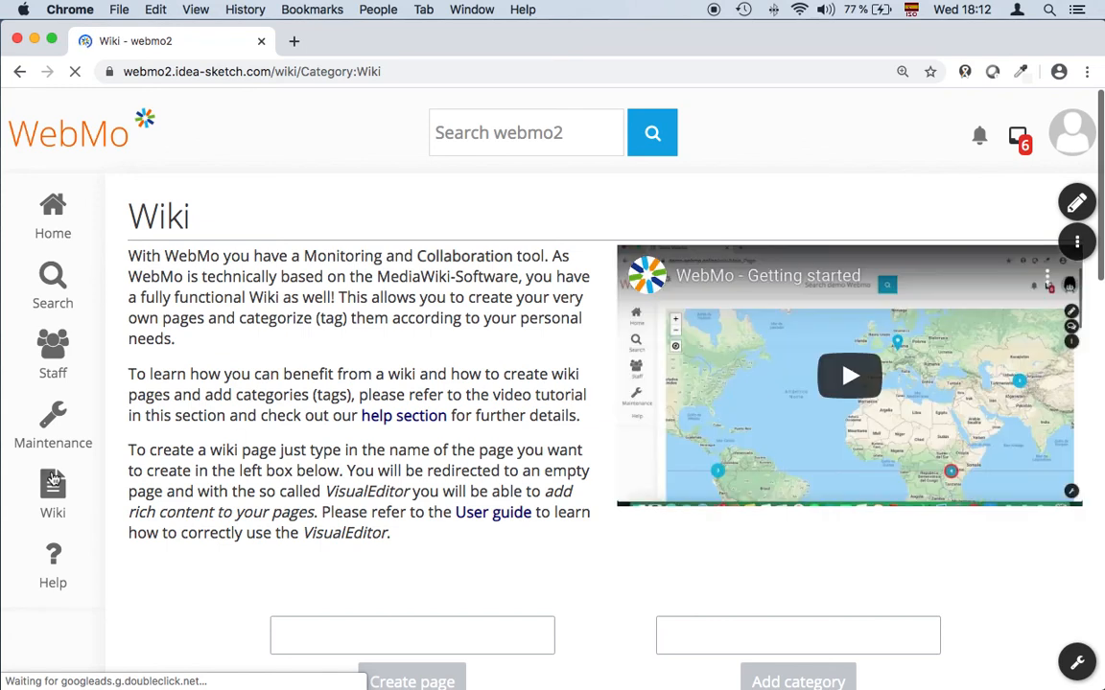
pyautogui.scroll(-4, 357, 422)
pyautogui.scroll(-10, 632, 460)
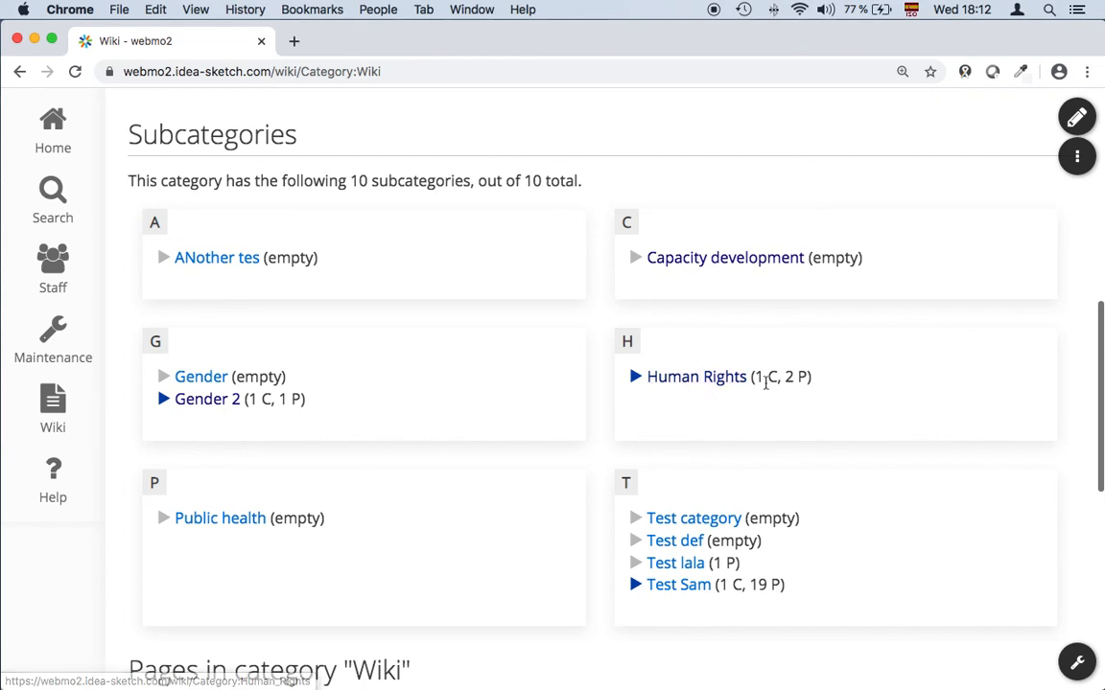
pyautogui.moveTo(777, 379); pyautogui.dragTo(755, 377)
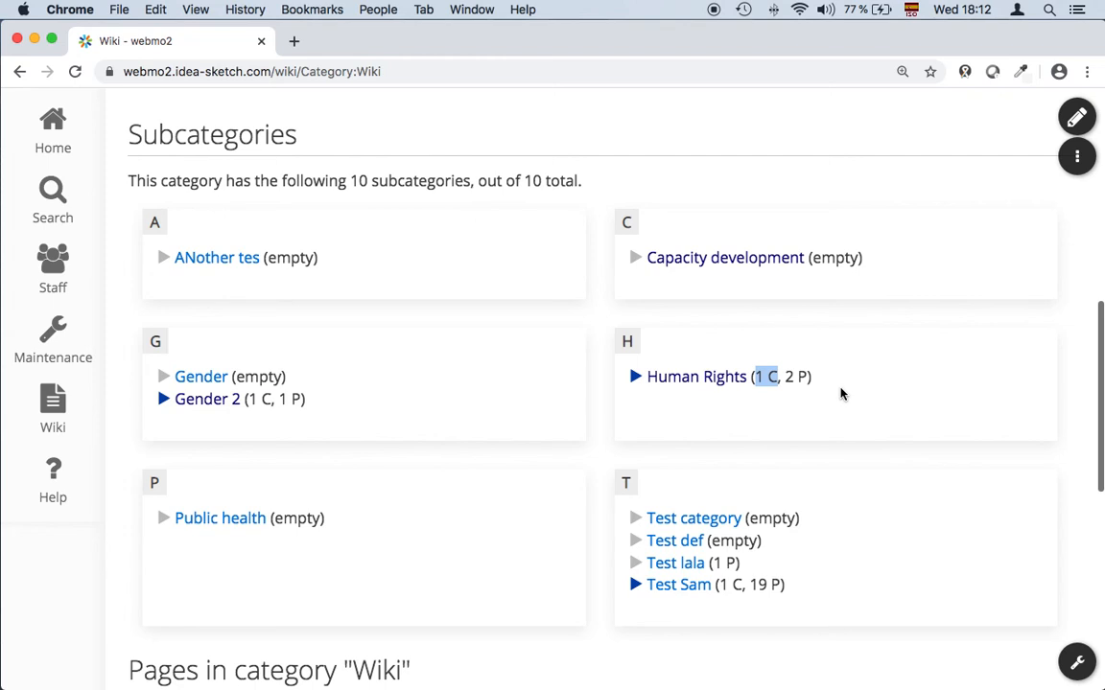
pyautogui.scroll(-5, 840, 393)
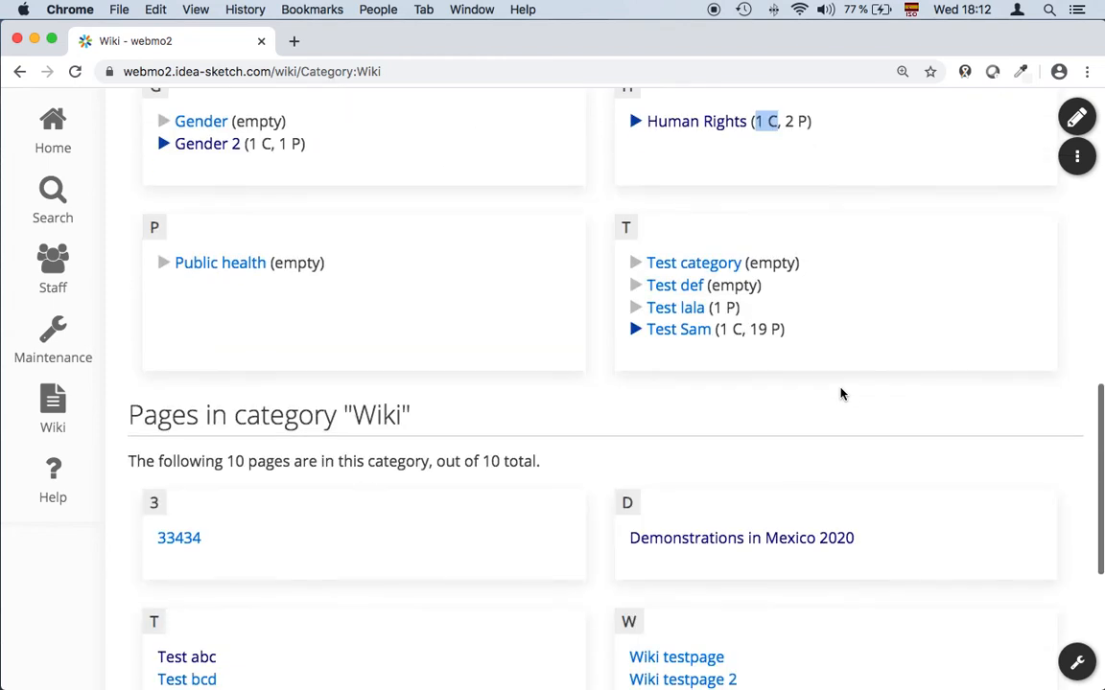
pyautogui.scroll(-2, 840, 393)
pyautogui.scroll(10, 841, 393)
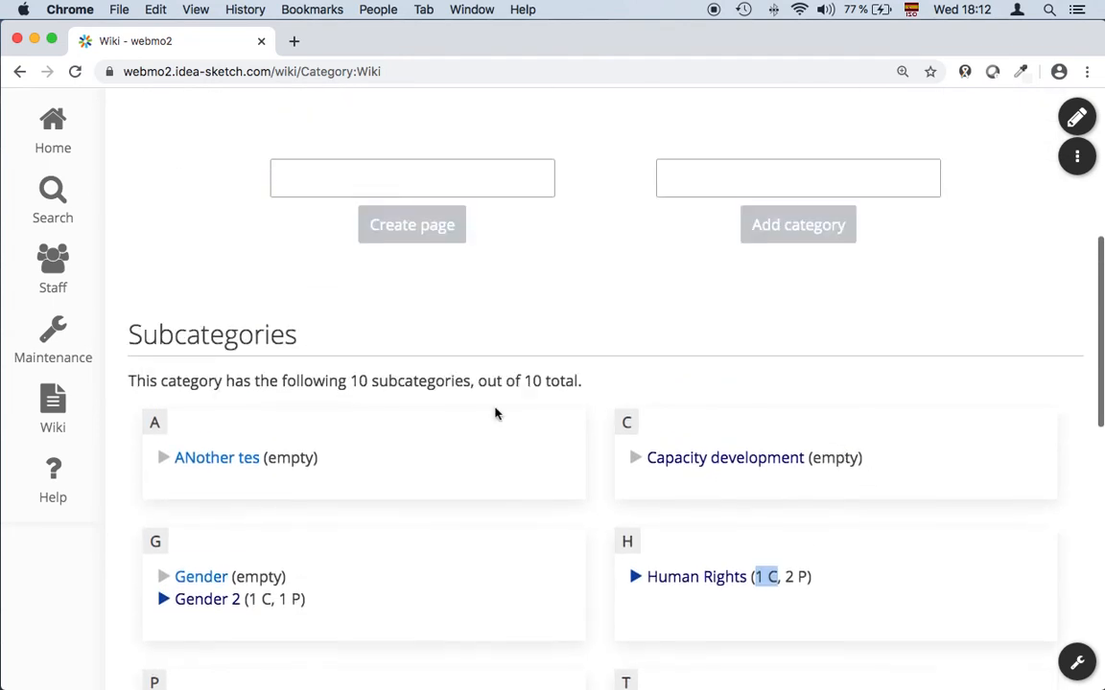
pyautogui.scroll(6, 497, 411)
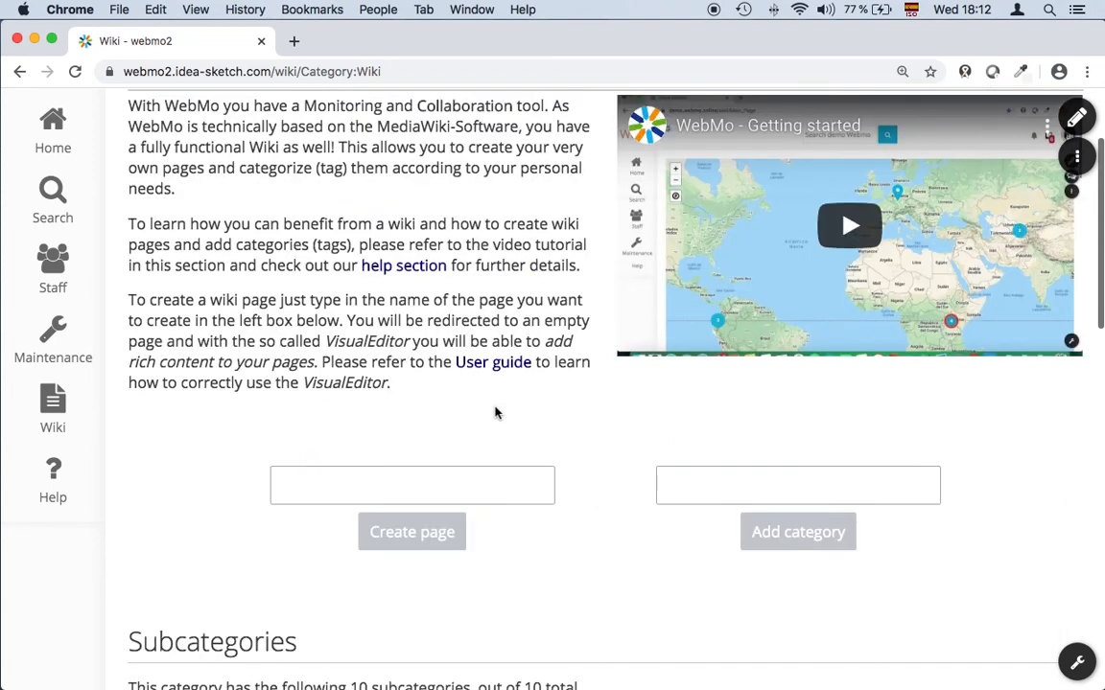
pyautogui.scroll(1, 495, 412)
pyautogui.scroll(2, 496, 411)
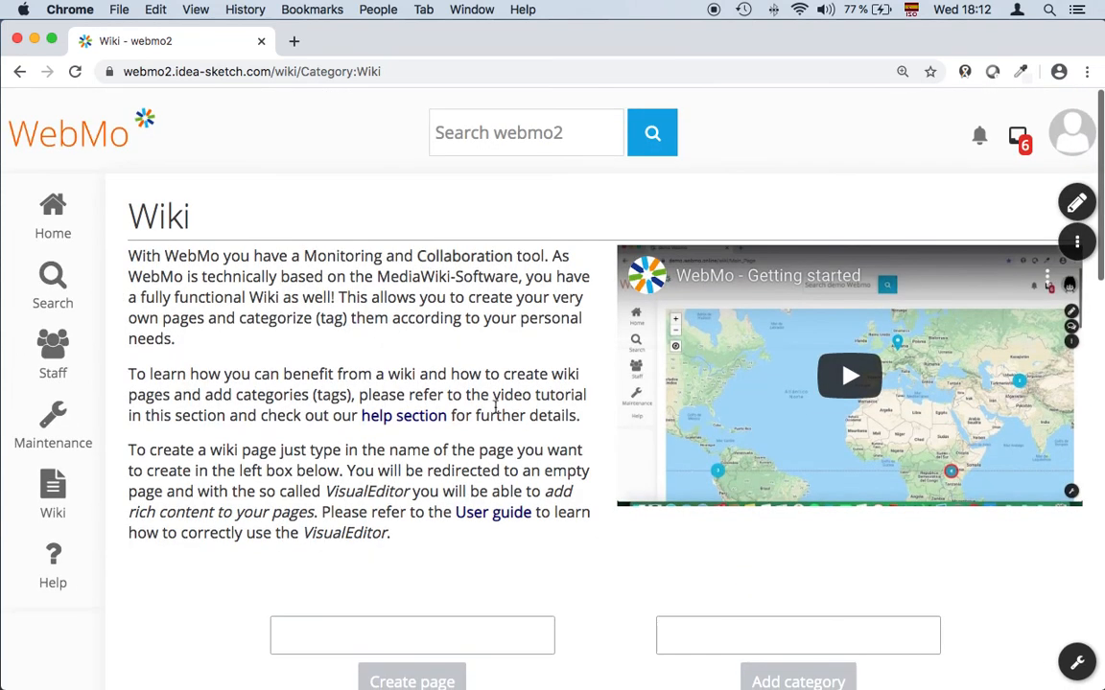